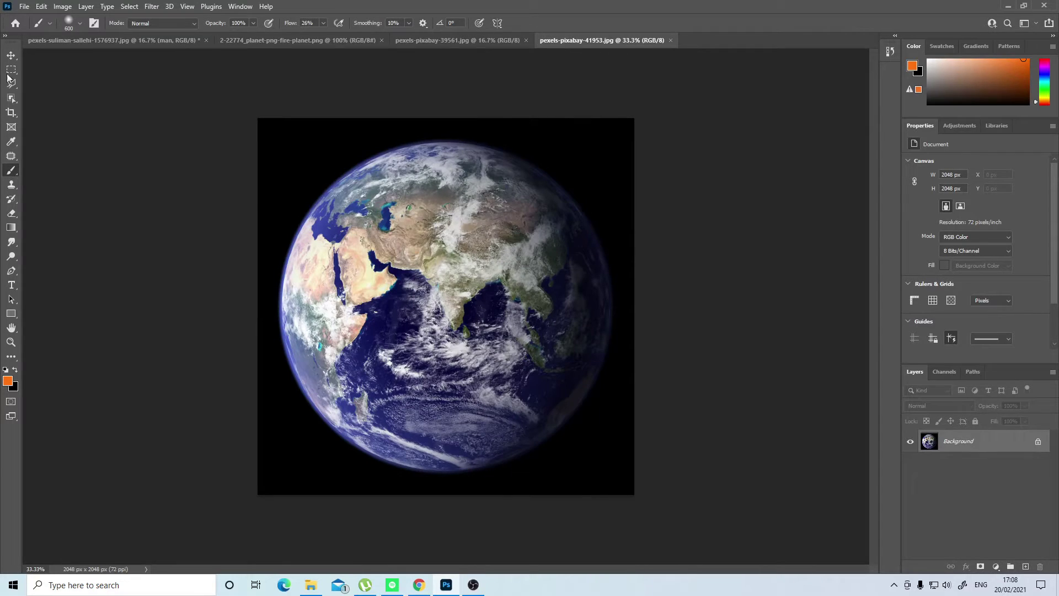
- Select the Earth with the Object Selection tool and hide its black background with a layer mask
click(11, 55)
click(12, 99)
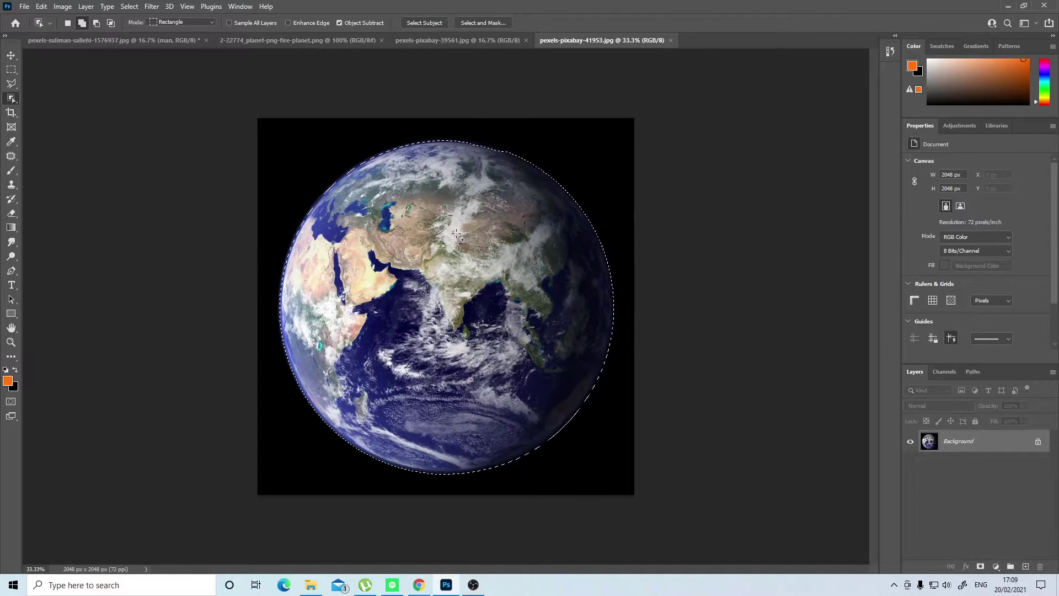
click(980, 567)
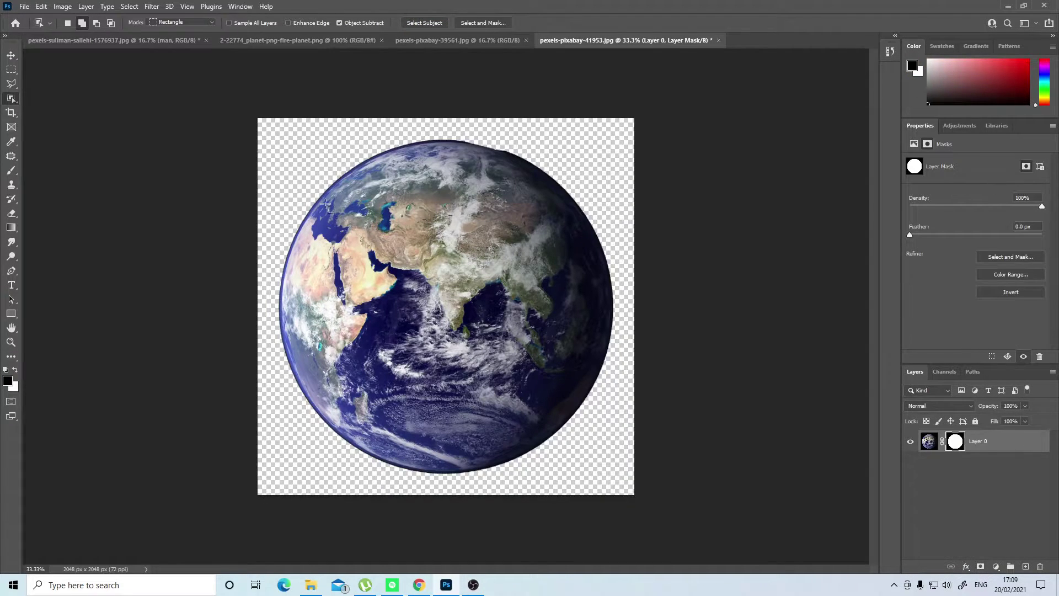
- Move the masked Earth into the document with the man on the rock, placing it in the sky over him
click(11, 55)
drag(475, 298, 138, 37)
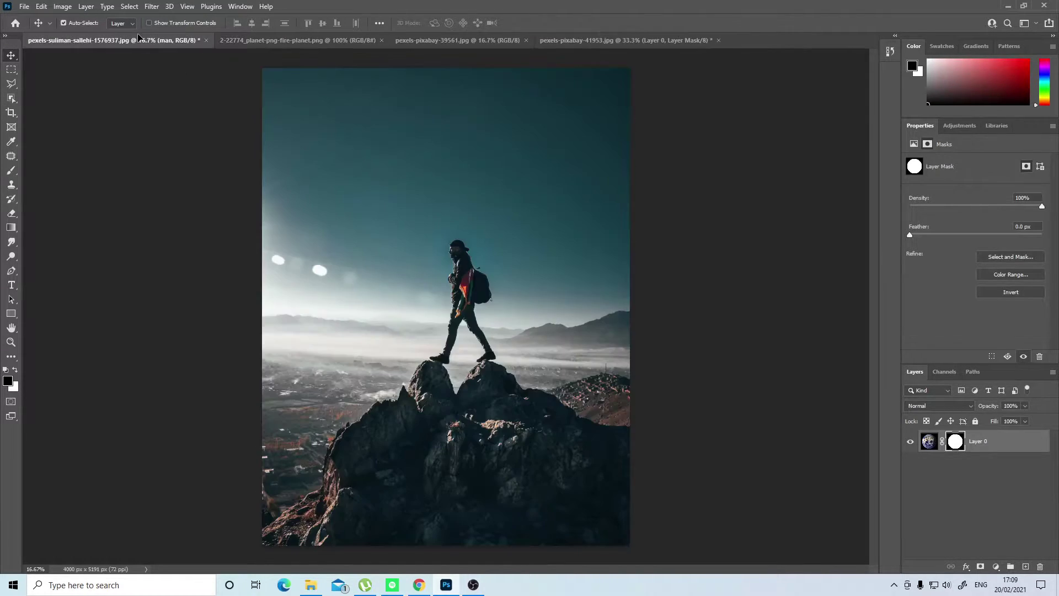
drag(600, 267, 449, 214)
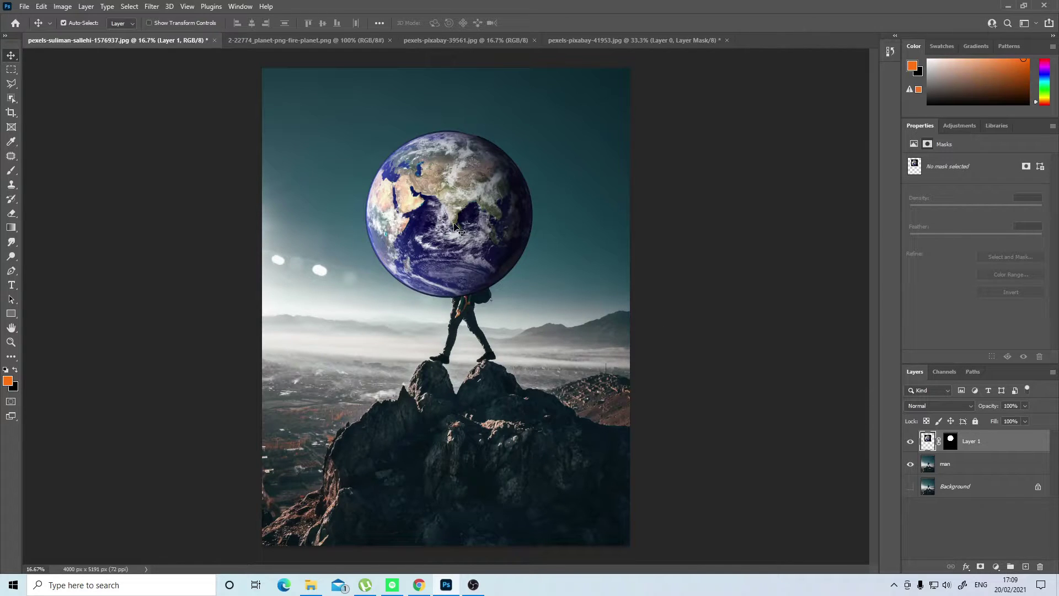
- Flip the Earth layer vertically with Free Transform
key(ctrl+t)
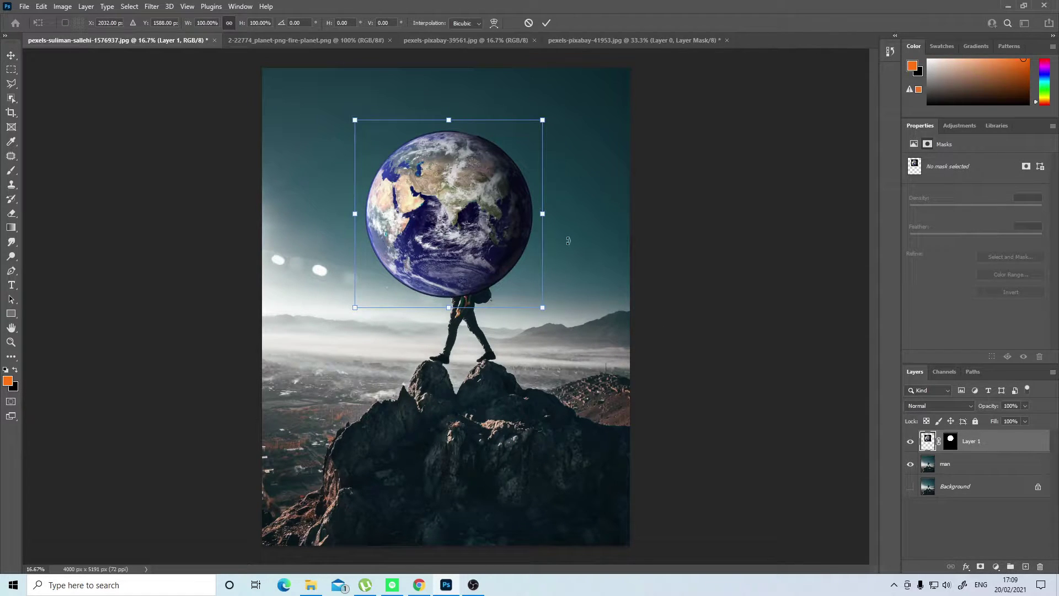
right_click(463, 238)
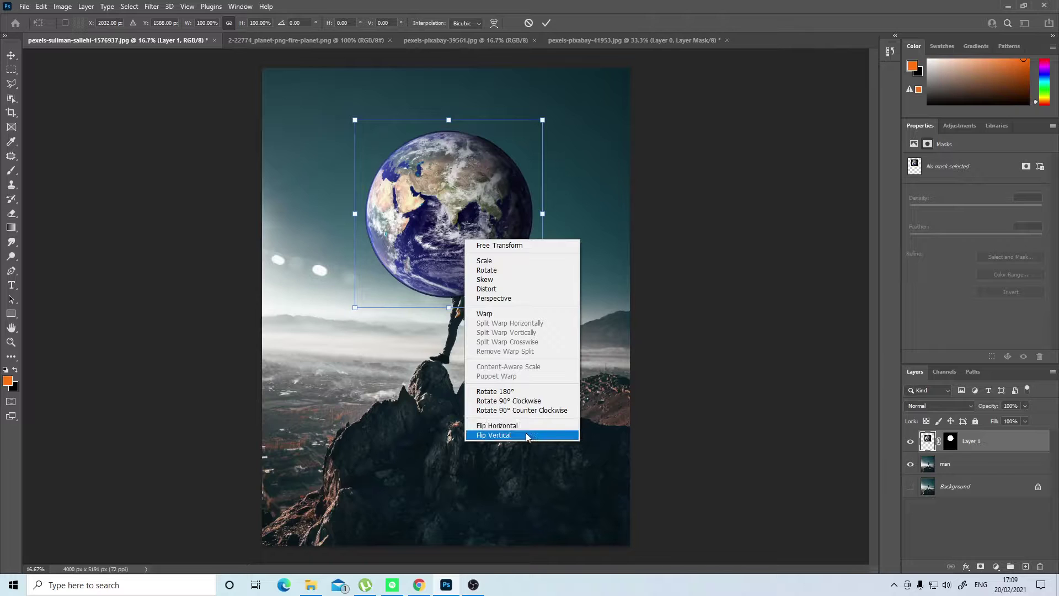
click(502, 433)
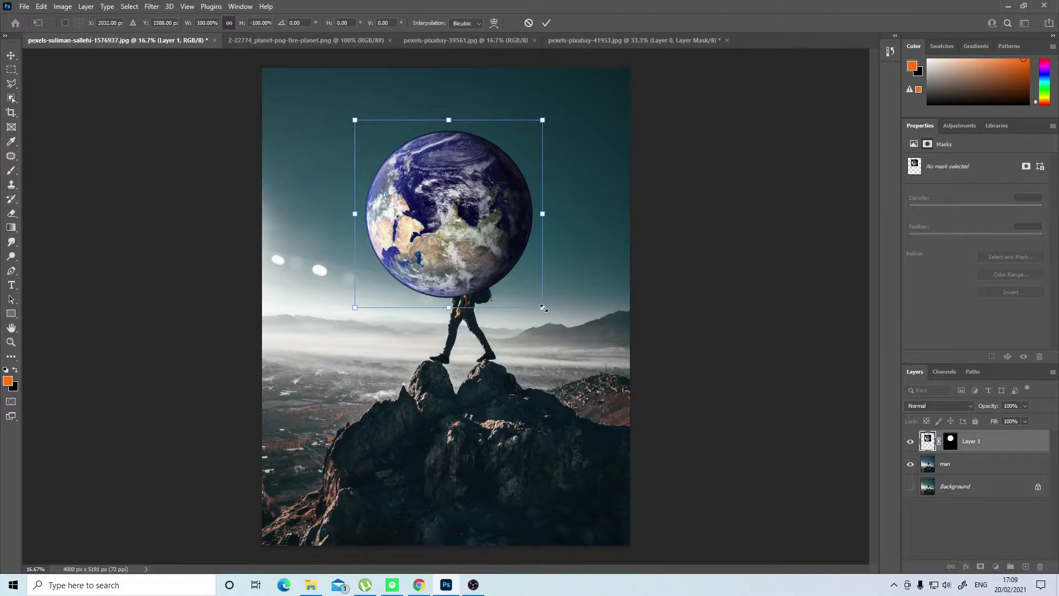
- Enlarge the Earth until it extends past both sides of the canvas, and place its layer directly below the man layer
drag(539, 302, 689, 415)
drag(355, 415, 215, 482)
drag(418, 369, 435, 329)
click(545, 23)
drag(986, 448, 991, 480)
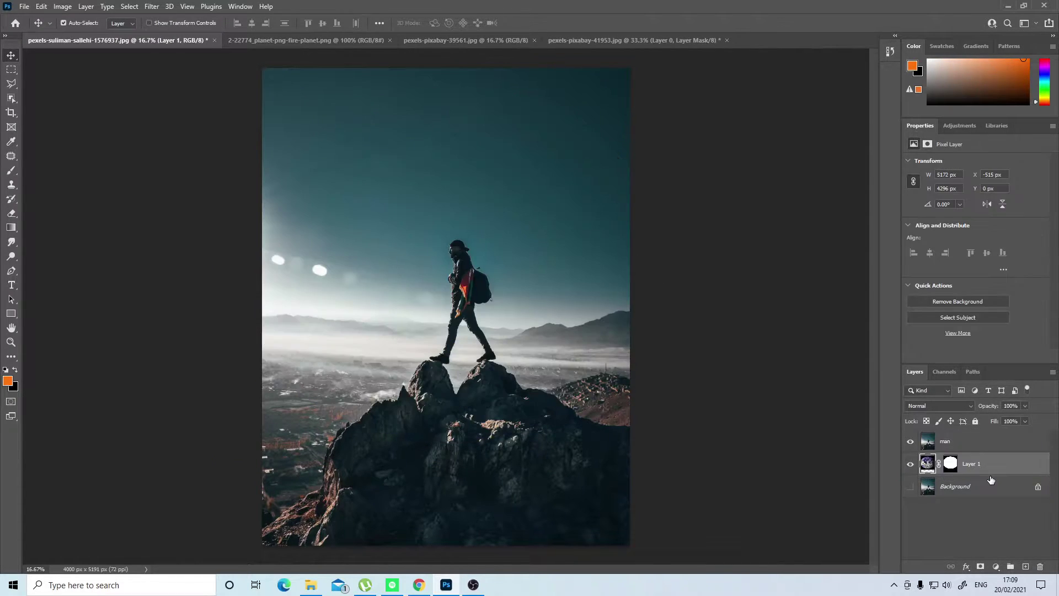
- Add a layer mask to the man layer and set the Brush tool to 18% opacity and 100% flow
click(930, 444)
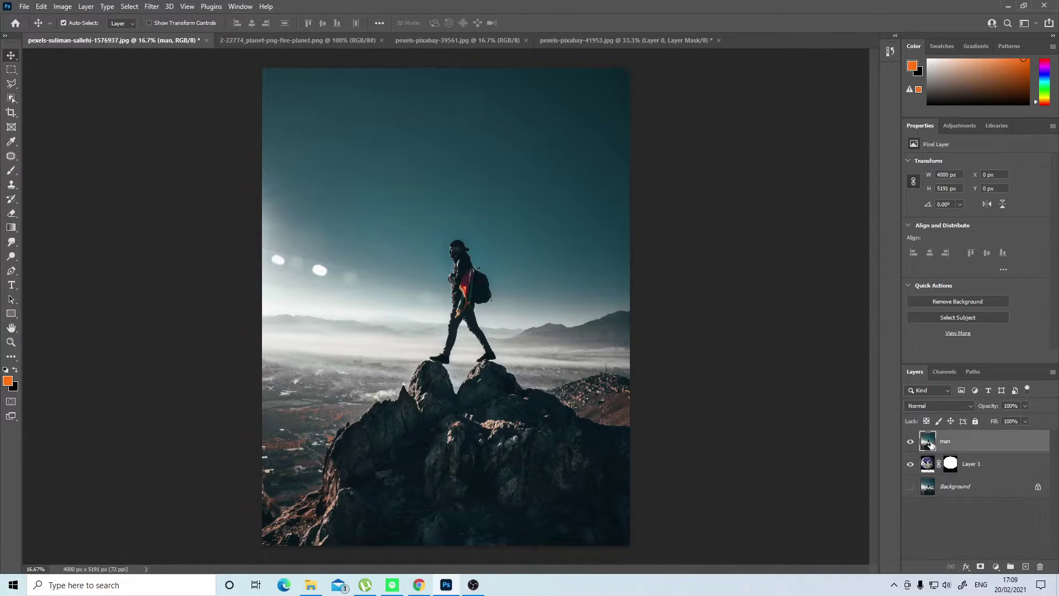
click(13, 170)
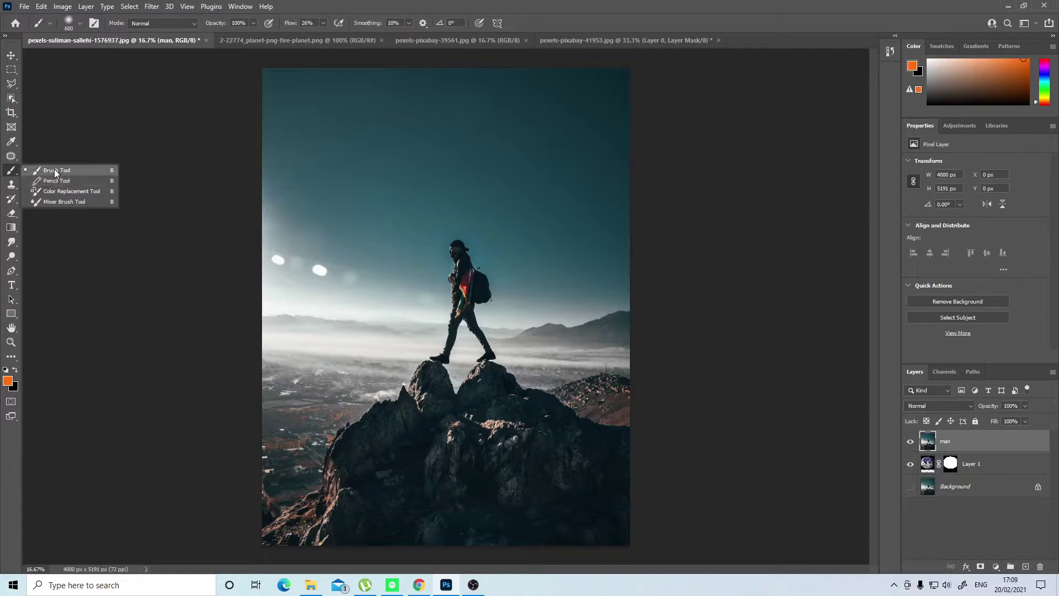
click(55, 172)
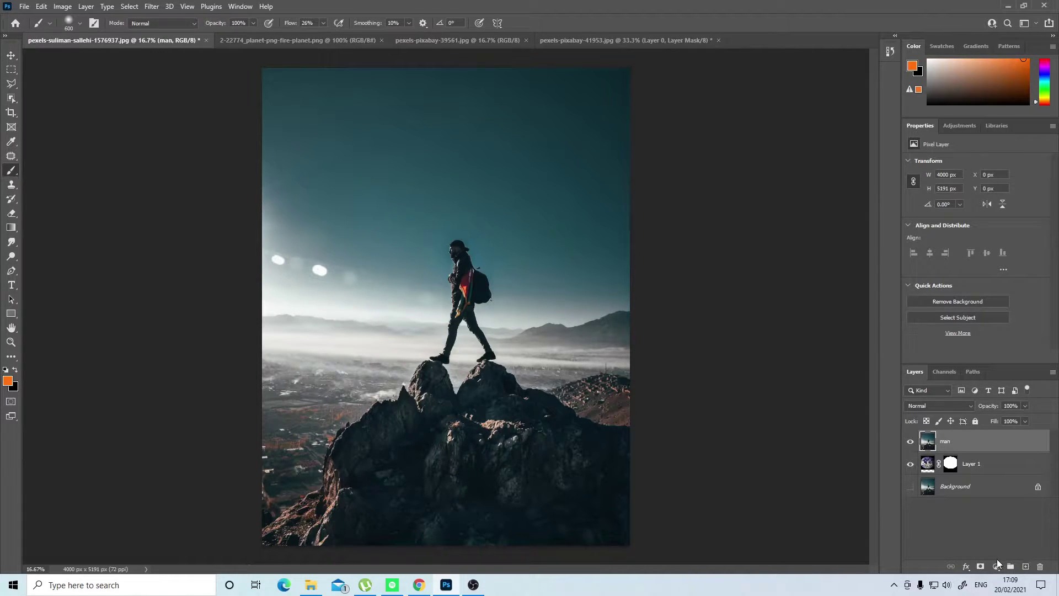
click(980, 566)
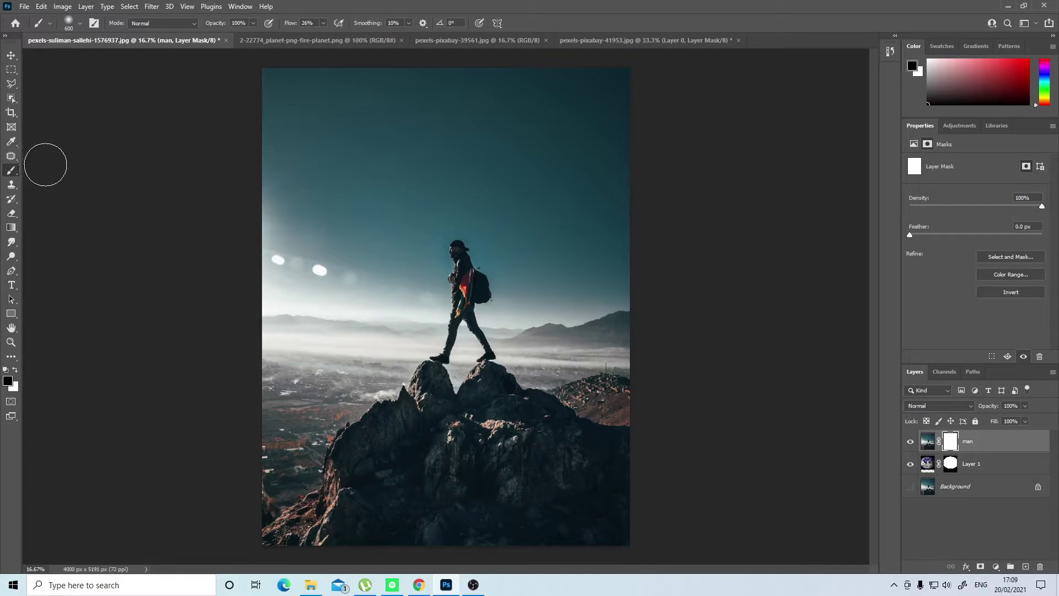
click(254, 23)
drag(213, 35, 213, 33)
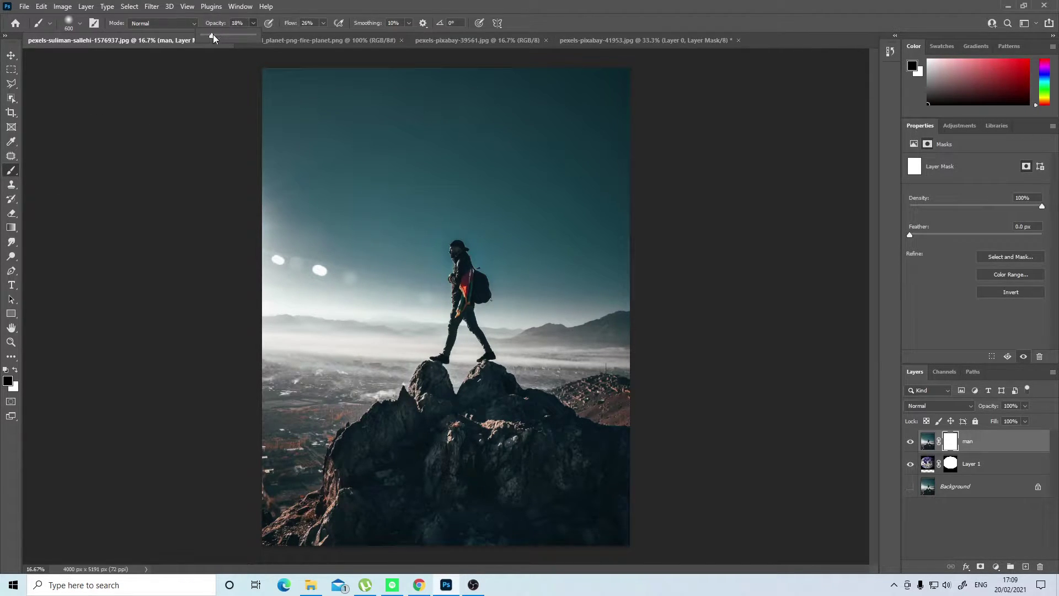
click(322, 23)
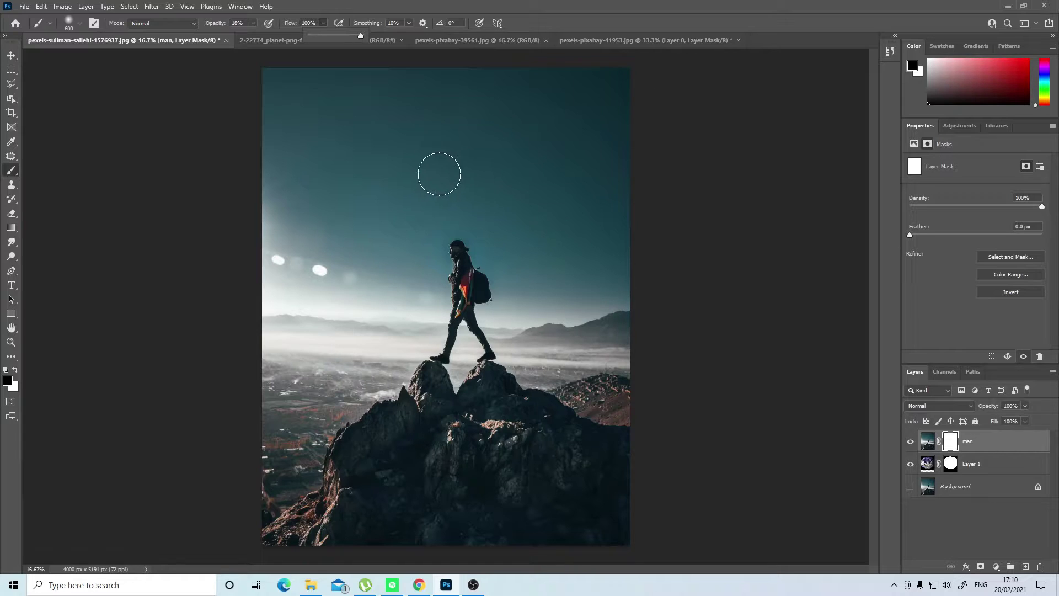
- Paint black over the sky on the man layer's mask with an 1100 px brush to reveal the Earth
key(bracketright)
key(bracketright)
key(bracketright)
key(bracketright)
key(bracketright)
mouse_move(303, 194)
mouse_down()
mouse_move(448, 187)
mouse_move(326, 200)
mouse_move(394, 193)
mouse_up()
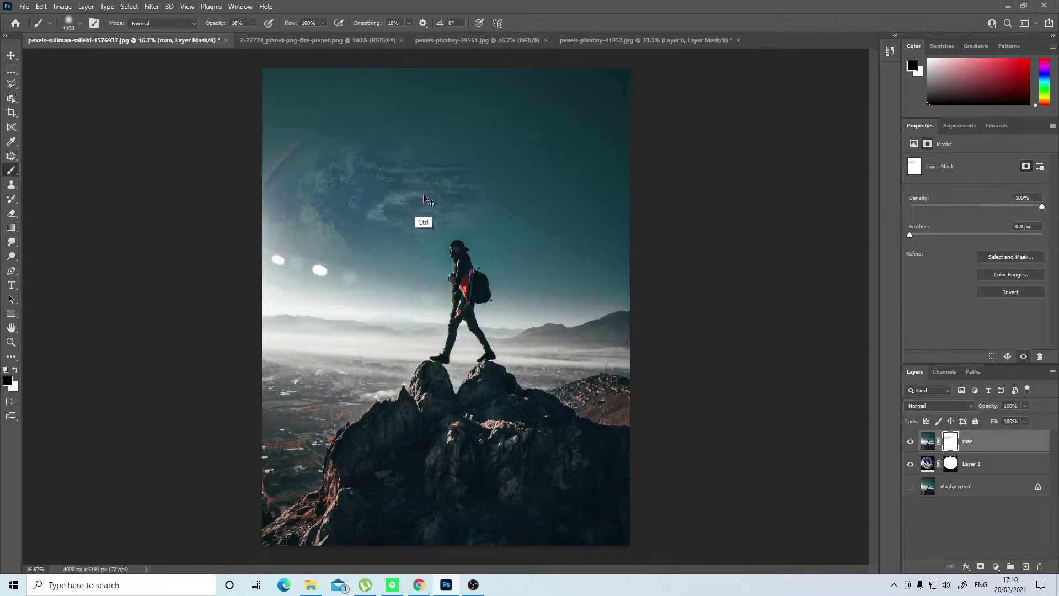
key(ctrl+z)
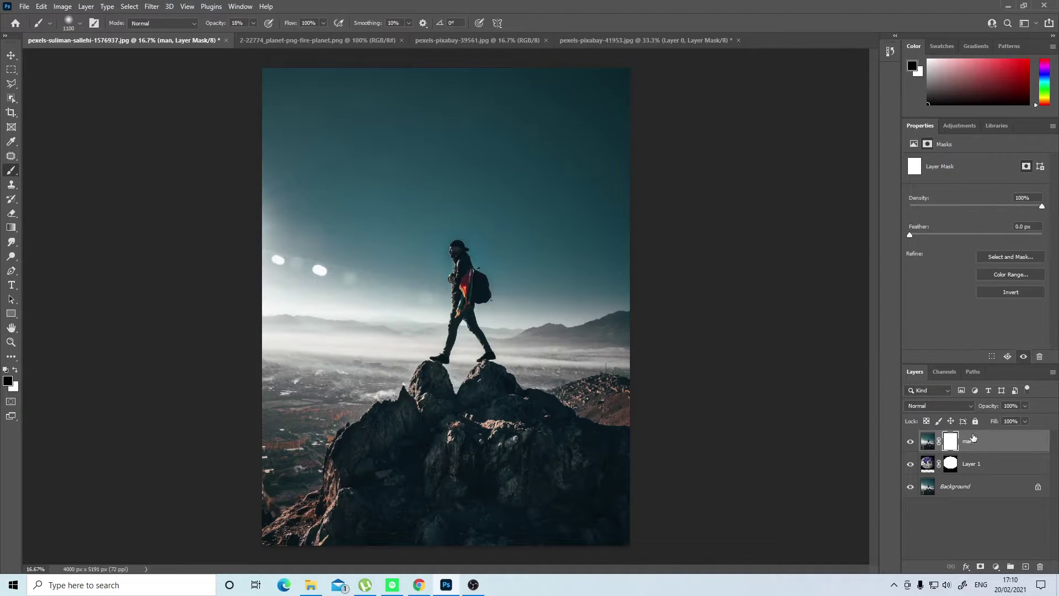
mouse_move(383, 184)
mouse_down()
mouse_move(452, 185)
mouse_move(509, 203)
mouse_move(458, 180)
mouse_move(401, 181)
mouse_move(370, 196)
mouse_move(476, 171)
mouse_move(504, 176)
mouse_move(430, 162)
mouse_move(375, 184)
mouse_move(395, 166)
mouse_move(376, 182)
mouse_move(481, 161)
mouse_move(560, 196)
mouse_move(596, 226)
mouse_move(575, 238)
mouse_move(628, 273)
mouse_move(485, 225)
mouse_move(411, 222)
mouse_move(319, 238)
mouse_move(332, 225)
mouse_move(292, 250)
mouse_move(272, 240)
mouse_move(323, 184)
mouse_move(459, 151)
mouse_move(557, 166)
mouse_move(618, 194)
mouse_move(527, 157)
mouse_move(437, 181)
mouse_move(508, 204)
mouse_move(523, 230)
mouse_move(621, 294)
mouse_move(622, 253)
mouse_move(436, 189)
mouse_move(390, 160)
mouse_move(555, 150)
mouse_move(505, 213)
mouse_move(523, 225)
mouse_move(464, 186)
mouse_move(418, 174)
mouse_move(364, 208)
mouse_move(295, 281)
mouse_move(349, 293)
mouse_move(287, 283)
mouse_up()
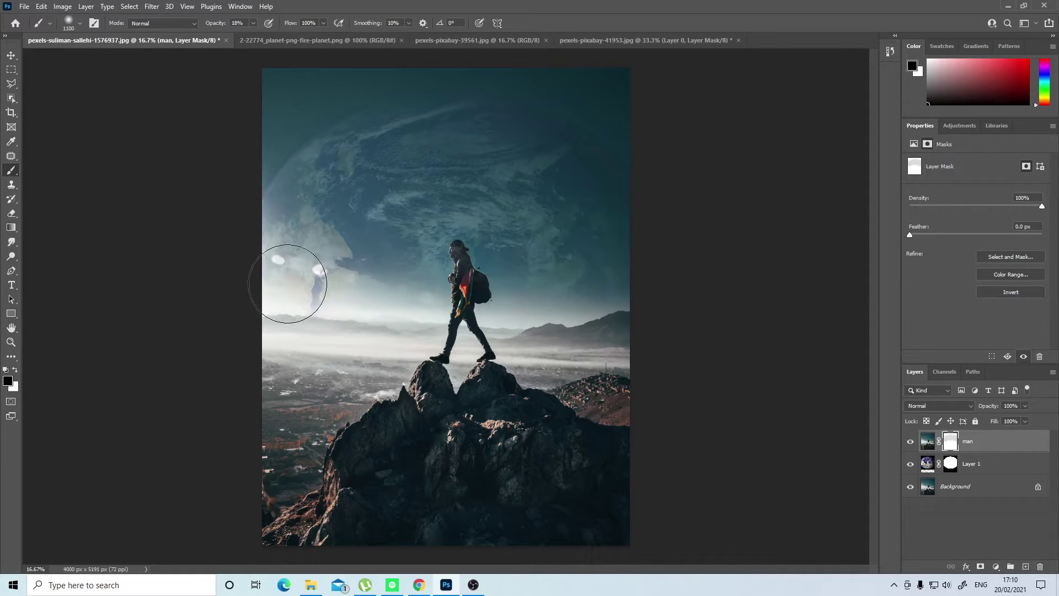
- Undo the last mask stroke and lower the brush opacity to 13%
key(ctrl+z)
click(253, 23)
drag(252, 36, 250, 35)
click(254, 24)
click(142, 178)
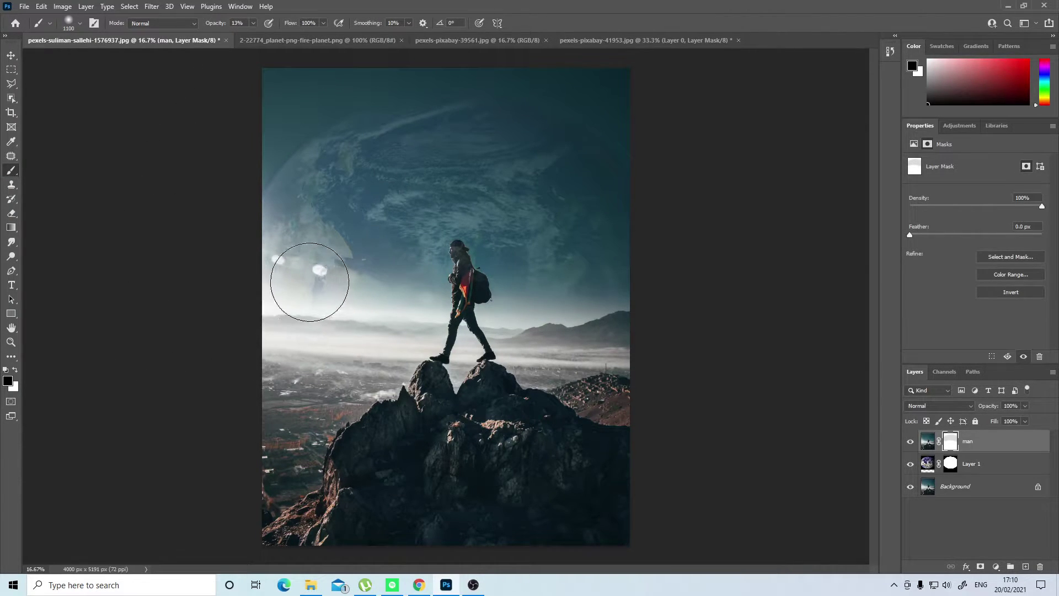
- Paint the man layer's mask over the haze above the horizon with a 500 px brush, undoing the last stroke
key(bracketleft)
key(bracketleft)
key(bracketleft)
key(bracketleft)
key(bracketleft)
key(bracketleft)
drag(271, 300, 433, 306)
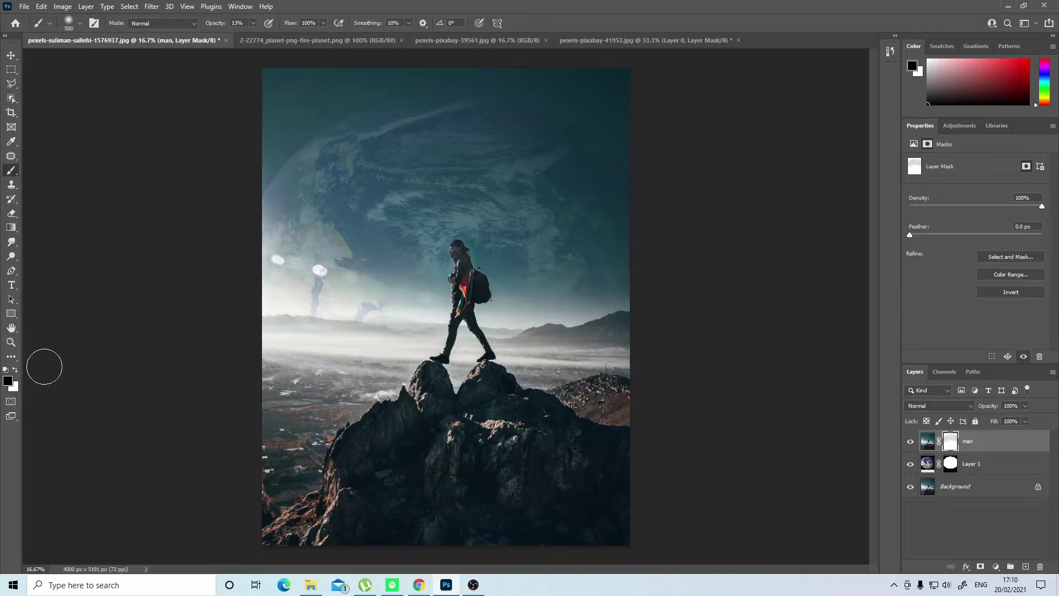
key(ctrl+z)
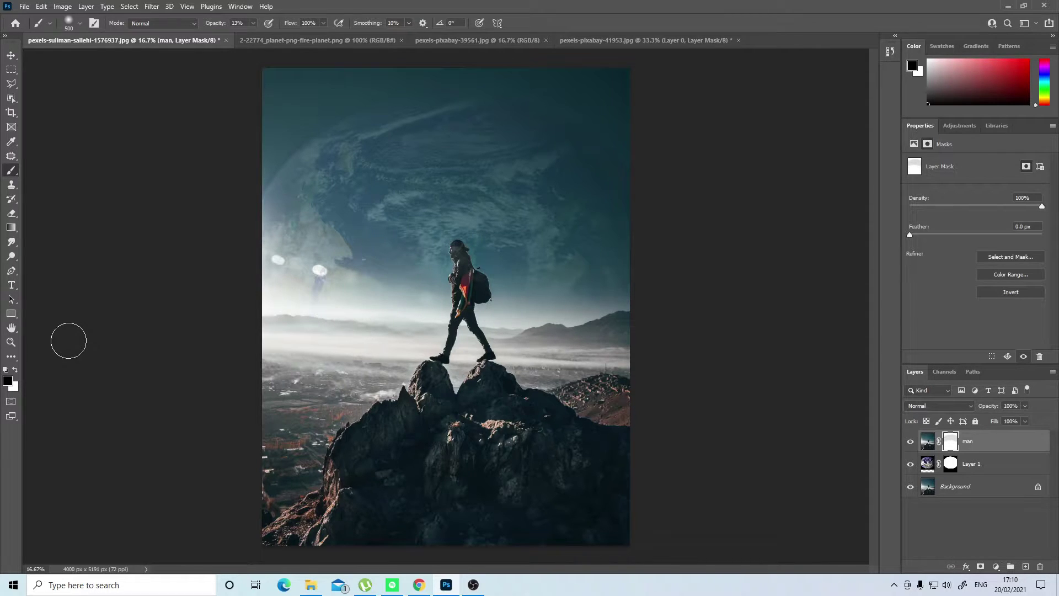
- Set the brush to 100% opacity, 27% flow and 125 px size for detailed masking around the man's head
click(11, 342)
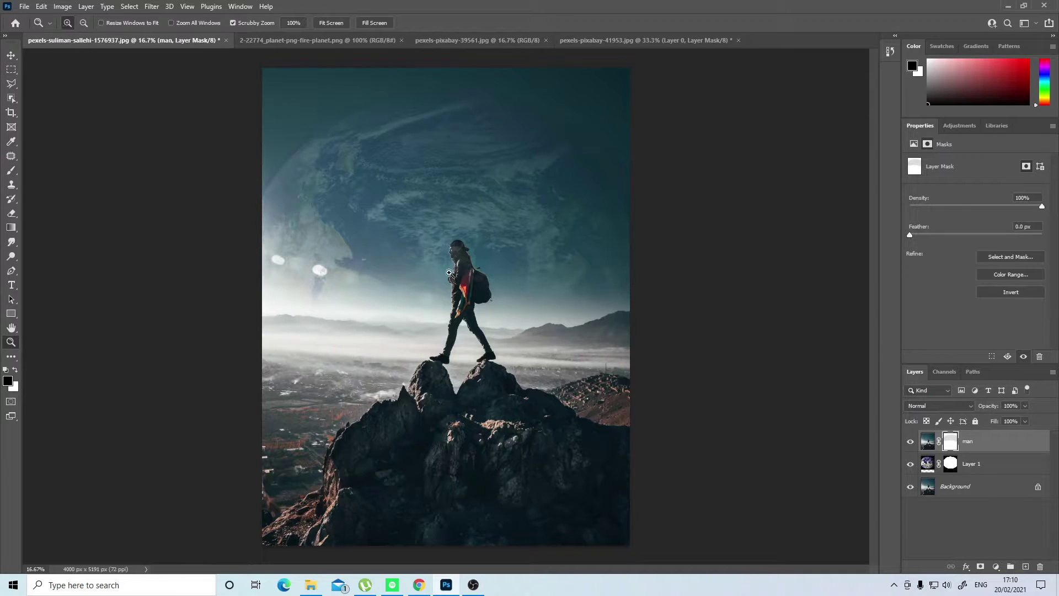
drag(453, 252, 465, 260)
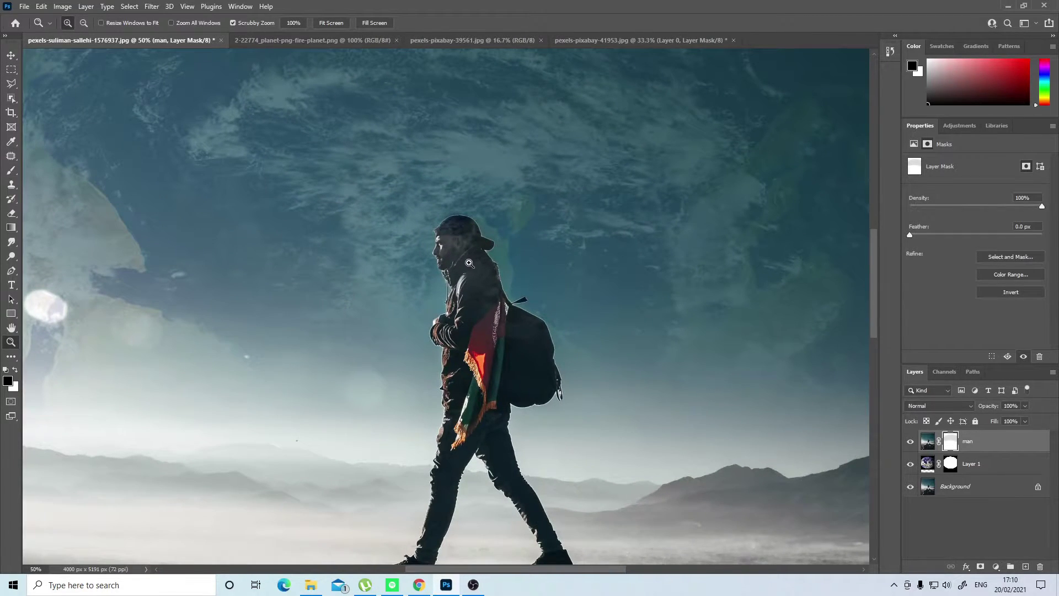
click(12, 170)
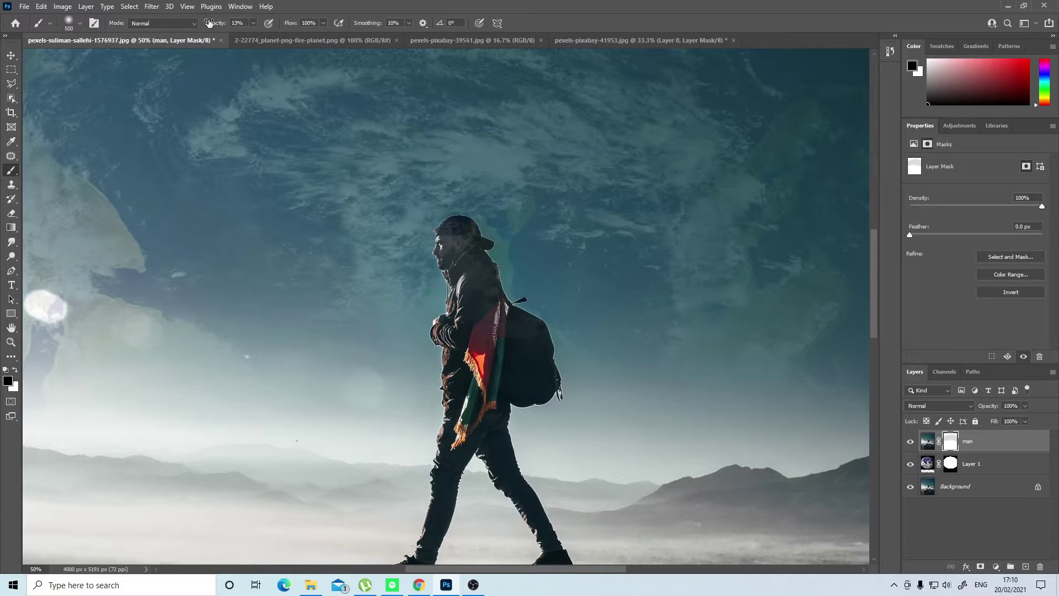
click(252, 27)
drag(255, 38, 413, 43)
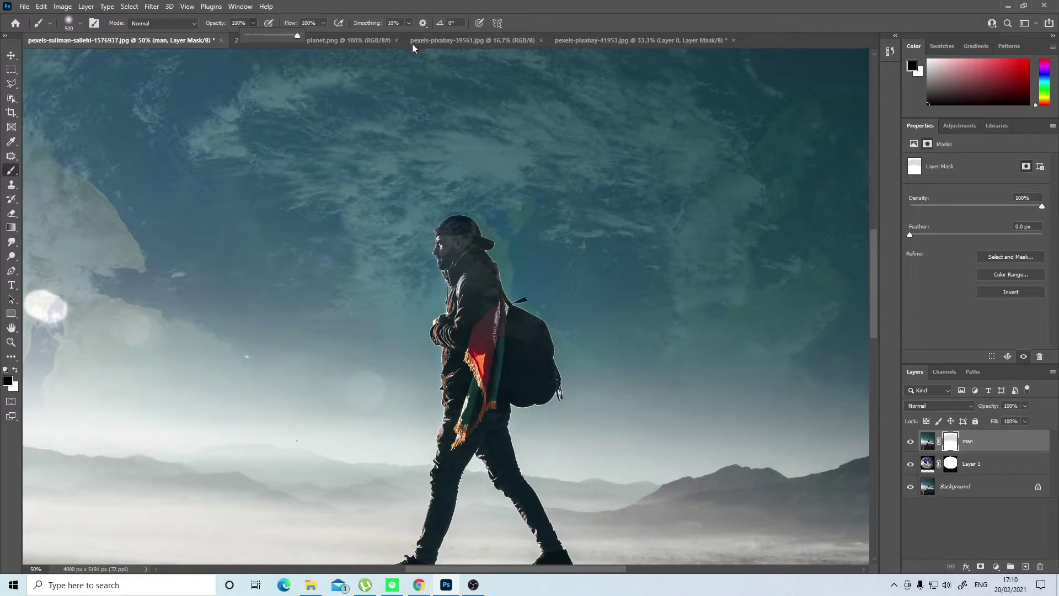
click(355, 6)
click(322, 24)
click(324, 24)
click(307, 33)
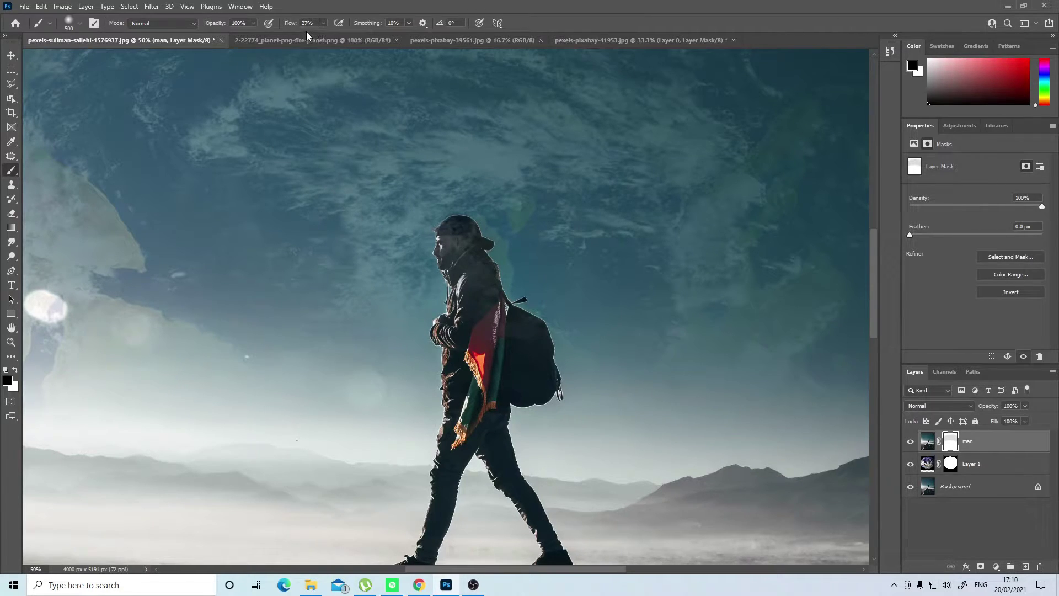
key([)
key(bracketleft)
key(bracketleft)
key(bracketleft)
key(bracketleft)
key(bracketleft)
drag(461, 252, 475, 273)
drag(469, 256, 458, 274)
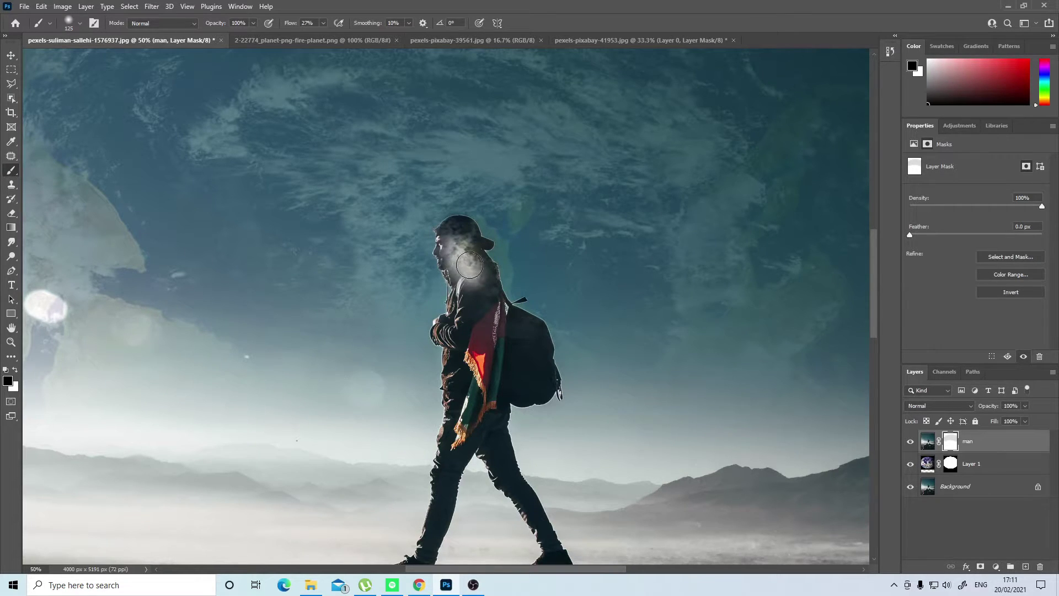
key(ctrl+z)
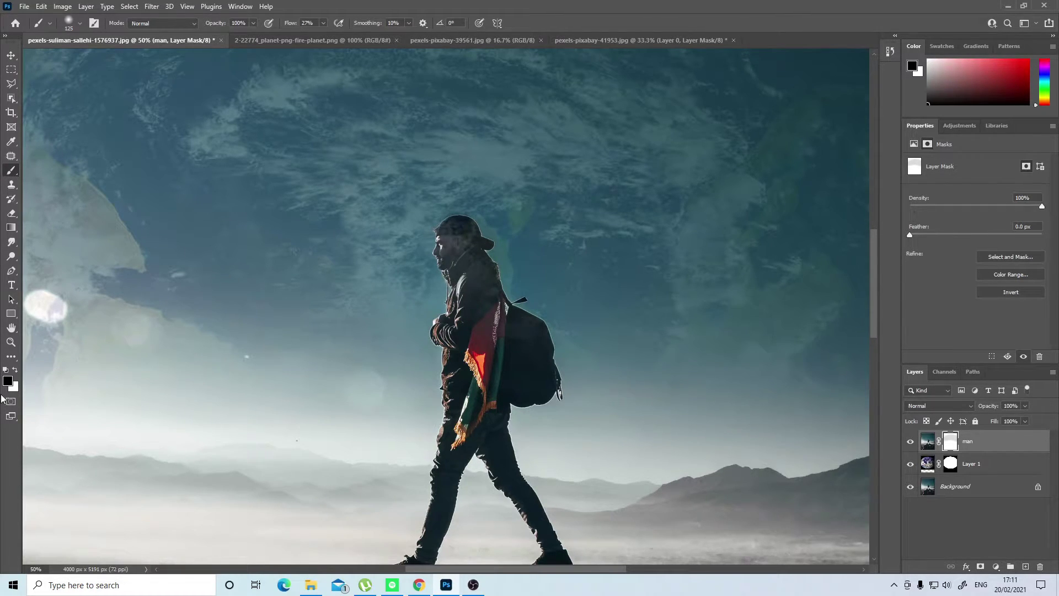
- Paint white on the man layer's mask over his head and upper body with an 80 px brush to restore him
mouse_move(473, 232)
mouse_down()
mouse_move(456, 246)
mouse_move(467, 271)
mouse_move(451, 259)
mouse_move(450, 238)
mouse_move(465, 237)
mouse_move(473, 264)
mouse_move(453, 257)
mouse_up()
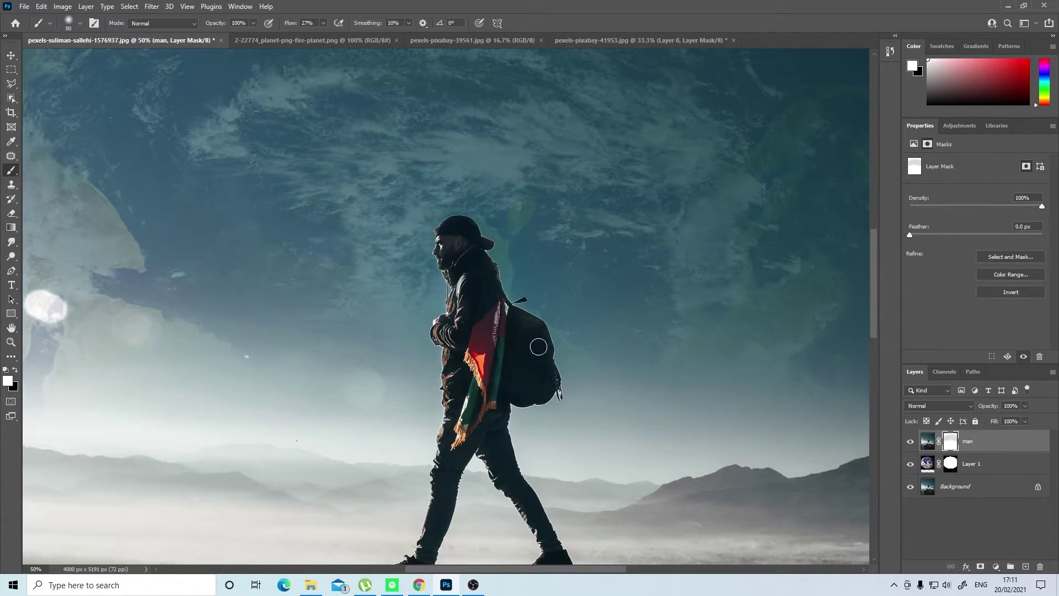
scroll(422, 433, down, 3)
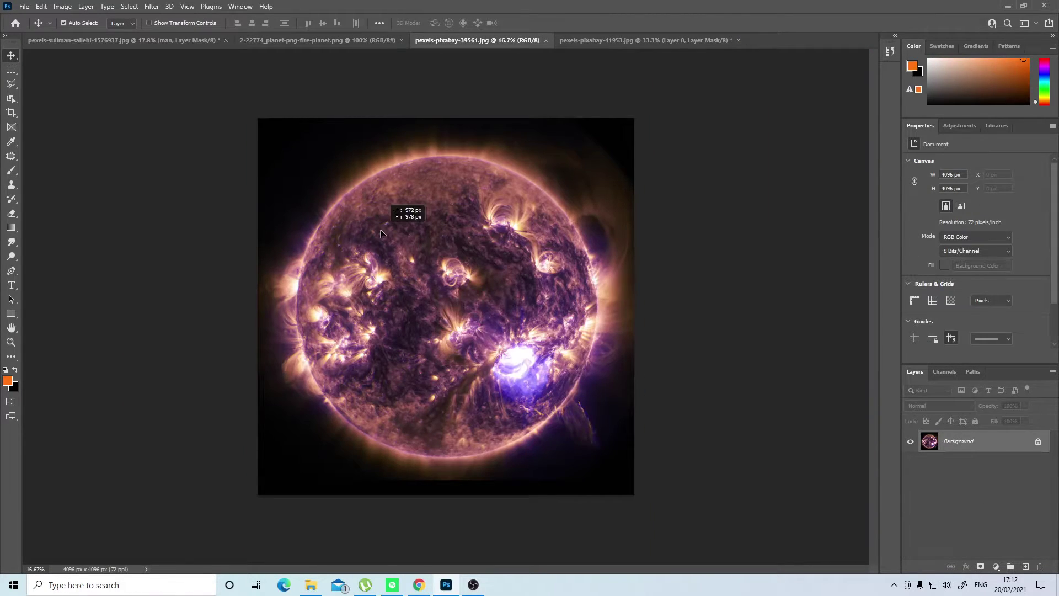
- Convert the sun image's Background to a normal layer and copy it into the man composition at X 0 px, Y -464 px
drag(381, 233, 535, 292)
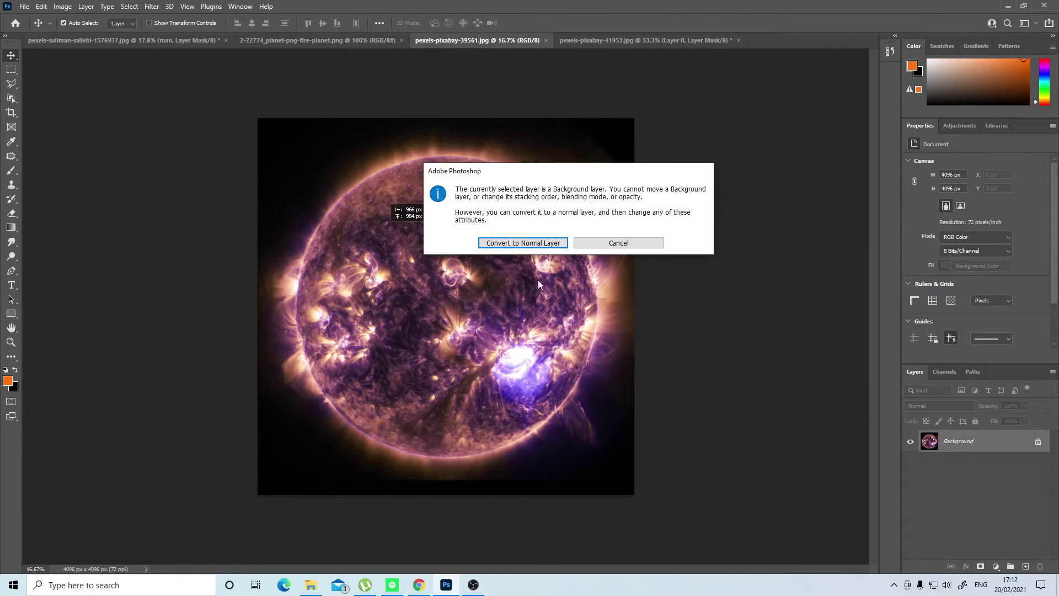
click(523, 243)
drag(466, 273, 134, 34)
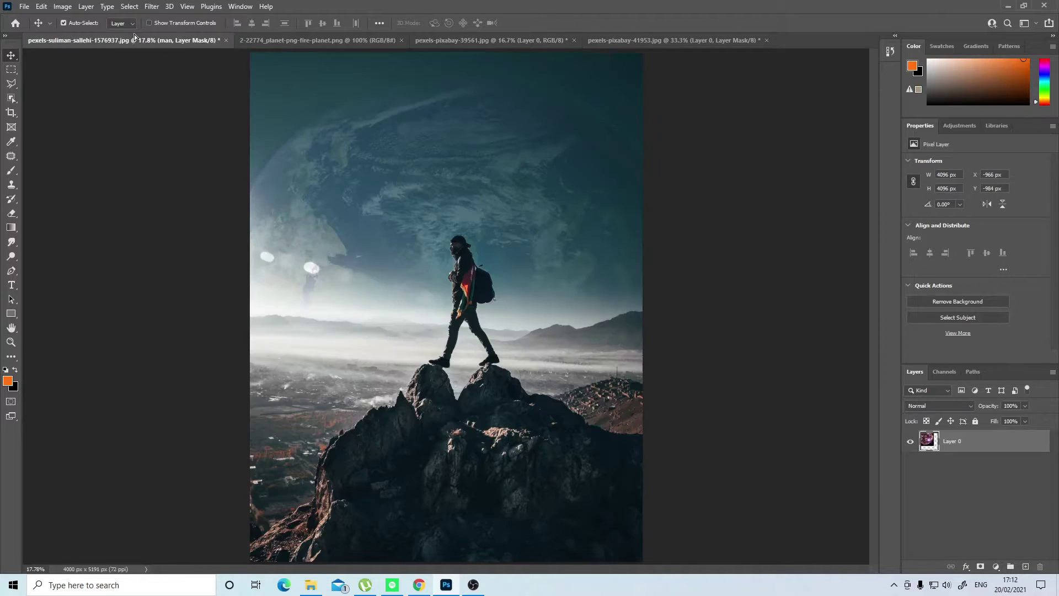
drag(480, 206, 484, 210)
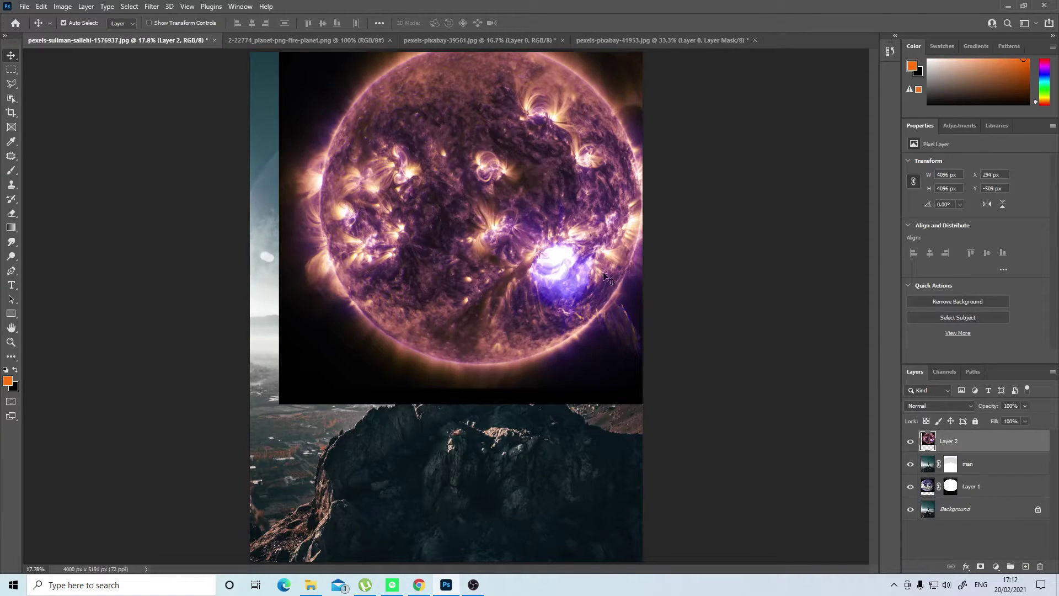
drag(541, 254, 511, 258)
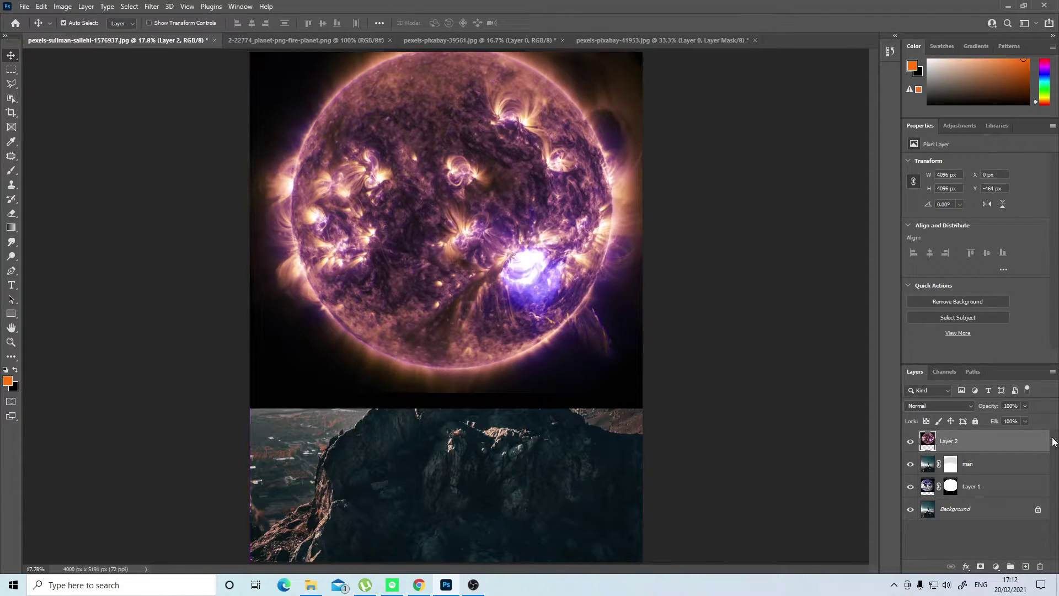
- Set the sun layer's blend mode to Screen and move it directly below the man layer
click(961, 402)
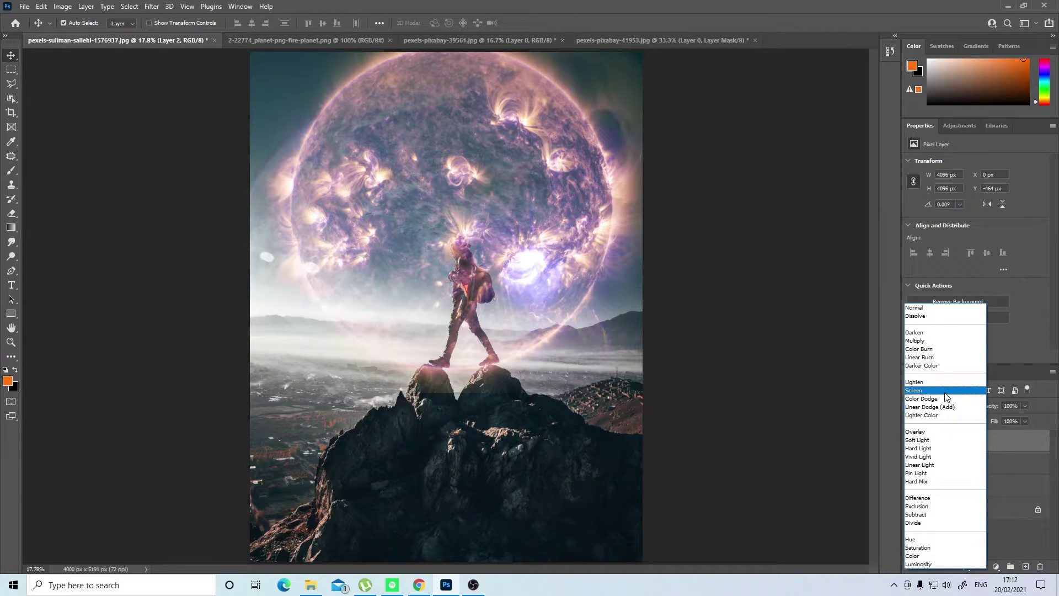
click(944, 391)
drag(980, 445, 986, 483)
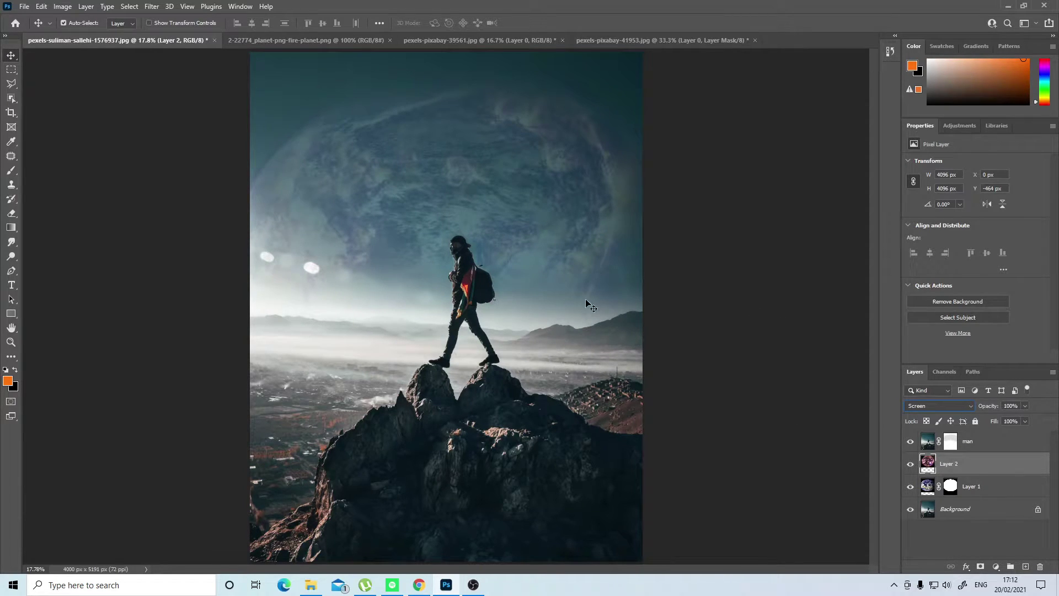
- Move the sun layer below Layer 1 and paint black on Layer 1's mask with a 900 px brush to hide the Earth's surface
drag(954, 467, 960, 503)
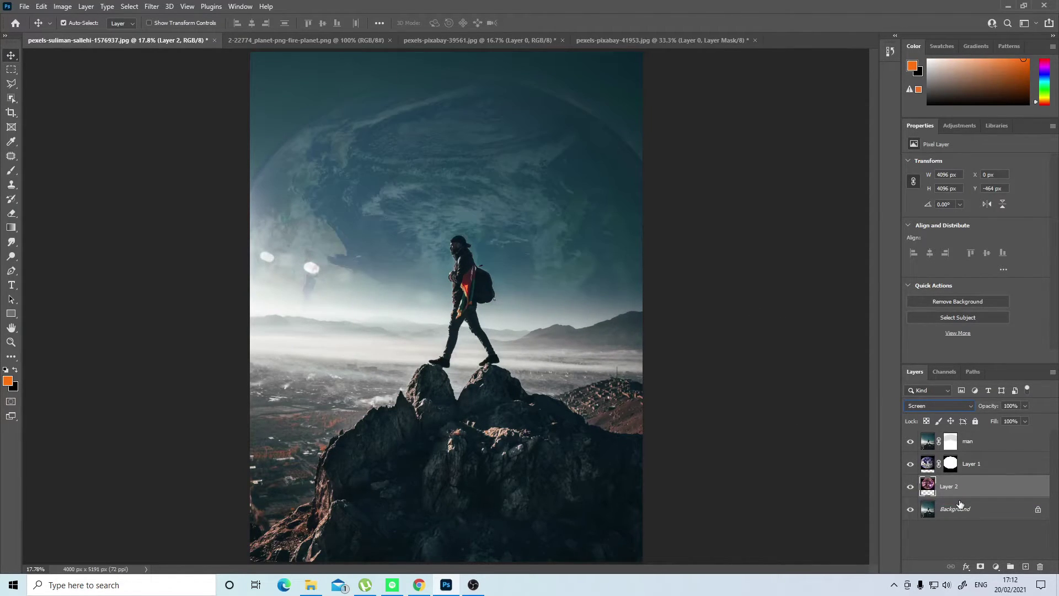
click(950, 464)
click(13, 171)
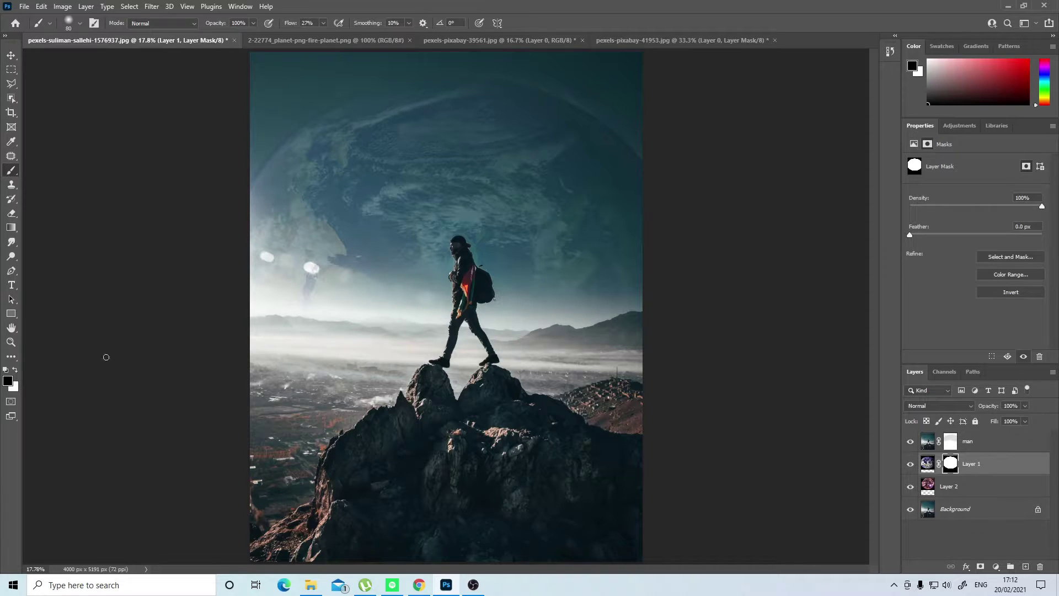
key(bracketright)
key(bracketright)
key(bracketright)
key(bracketright)
key(bracketright)
mouse_move(365, 181)
mouse_down()
mouse_move(451, 195)
mouse_move(328, 195)
mouse_move(575, 175)
mouse_move(397, 209)
mouse_move(337, 164)
mouse_move(600, 221)
mouse_move(552, 231)
mouse_up()
- Free-transform the sun layer to 5916 px wide and 5079 px high at X -910 px, Y -464 px
click(950, 487)
key(ctrl+t)
drag(651, 408, 742, 495)
drag(249, 495, 163, 506)
click(545, 23)
- Add a layer mask to the sun layer for blending its outer edge into the sky
click(950, 463)
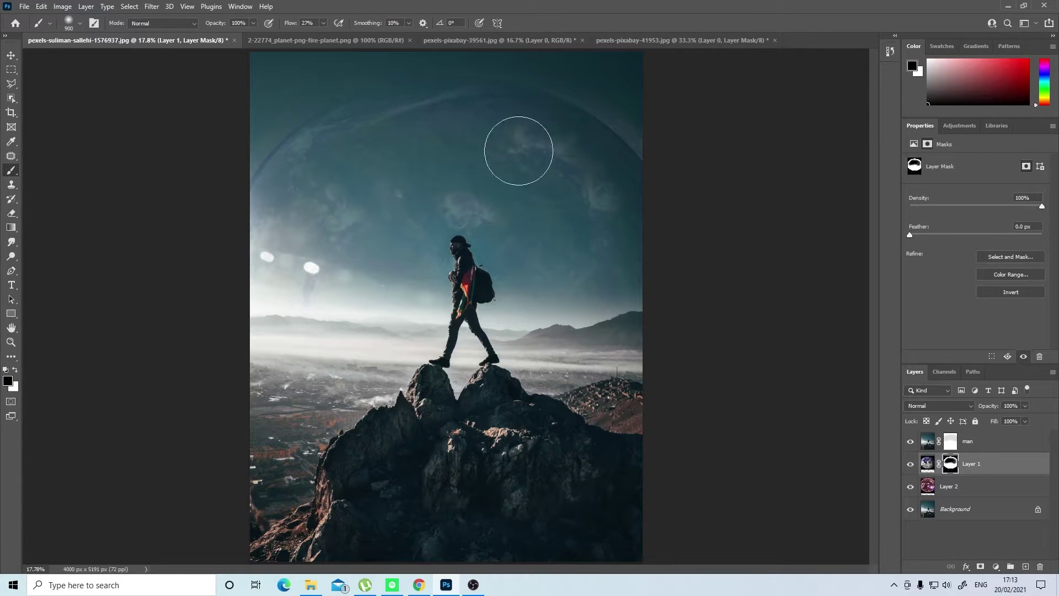
key(alt+bracketleft)
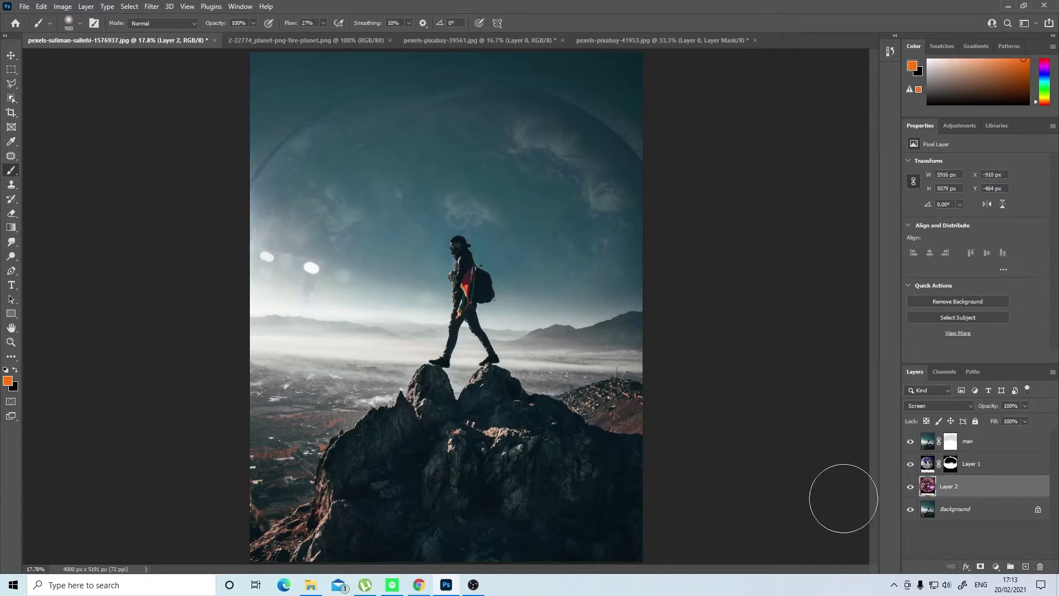
click(981, 566)
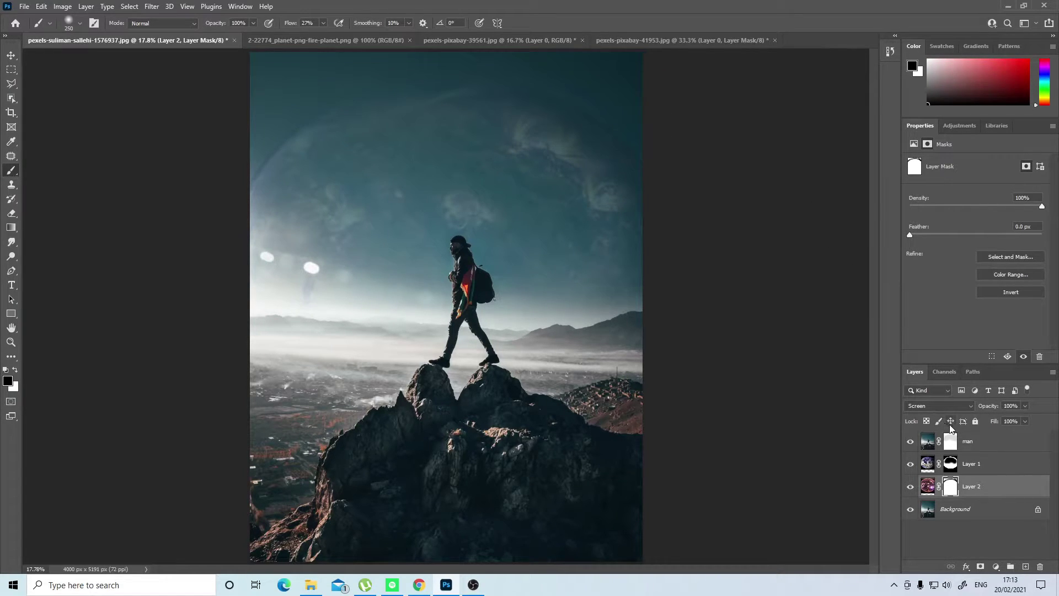
- Paint black on the man layer's mask across the sky with a 600 px brush to reveal the glowing sun
click(951, 466)
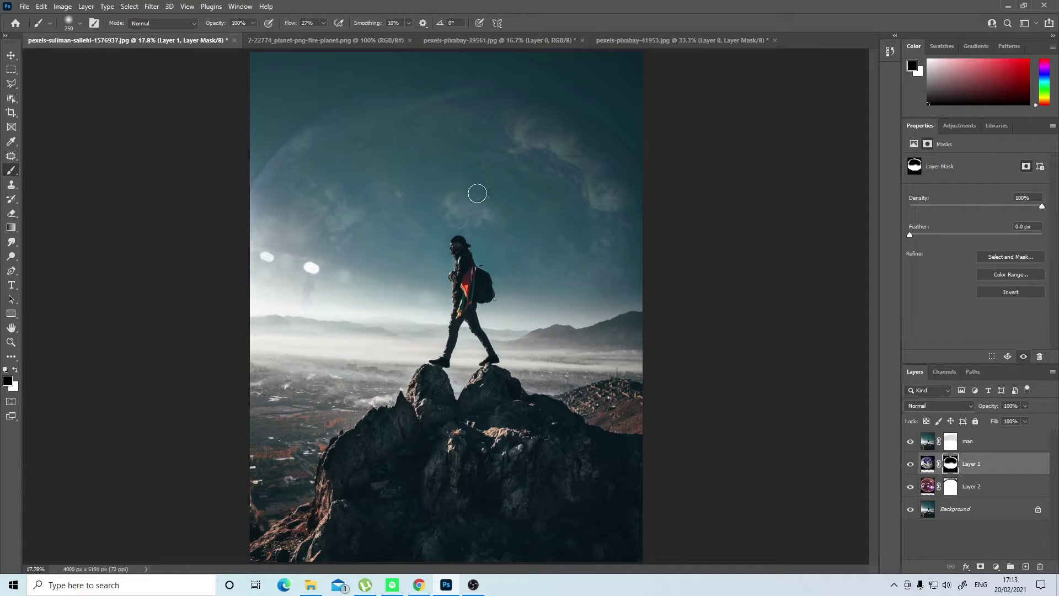
key(bracketright)
click(951, 442)
mouse_move(461, 134)
mouse_down()
mouse_move(344, 161)
mouse_move(307, 205)
mouse_move(387, 247)
mouse_move(385, 219)
mouse_move(481, 221)
mouse_move(566, 163)
mouse_move(569, 206)
mouse_move(532, 241)
mouse_move(505, 238)
mouse_move(583, 229)
mouse_move(601, 195)
mouse_move(513, 114)
mouse_move(402, 115)
mouse_move(335, 145)
mouse_move(357, 172)
mouse_move(519, 183)
mouse_move(524, 211)
mouse_move(574, 254)
mouse_move(609, 260)
mouse_move(617, 252)
mouse_move(599, 168)
mouse_move(564, 143)
mouse_move(401, 210)
mouse_move(418, 273)
mouse_move(430, 260)
mouse_move(415, 238)
mouse_move(503, 206)
mouse_move(514, 225)
mouse_move(504, 248)
mouse_move(582, 274)
mouse_move(635, 269)
mouse_move(610, 268)
mouse_move(470, 162)
mouse_move(401, 136)
mouse_move(413, 115)
mouse_move(371, 168)
mouse_up()
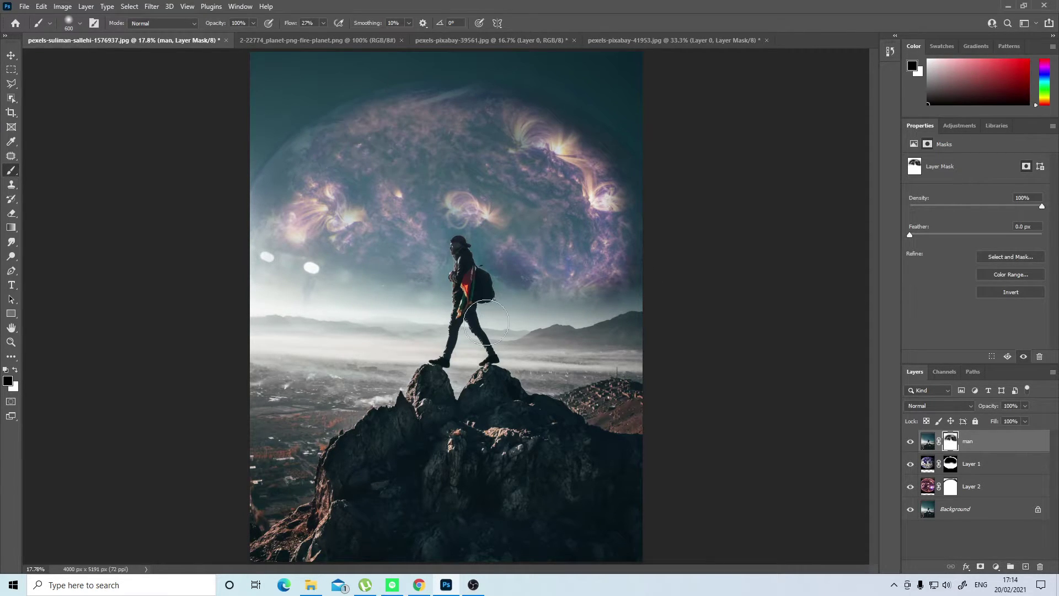
mouse_move(320, 191)
mouse_down()
mouse_move(298, 176)
mouse_move(339, 204)
mouse_up()
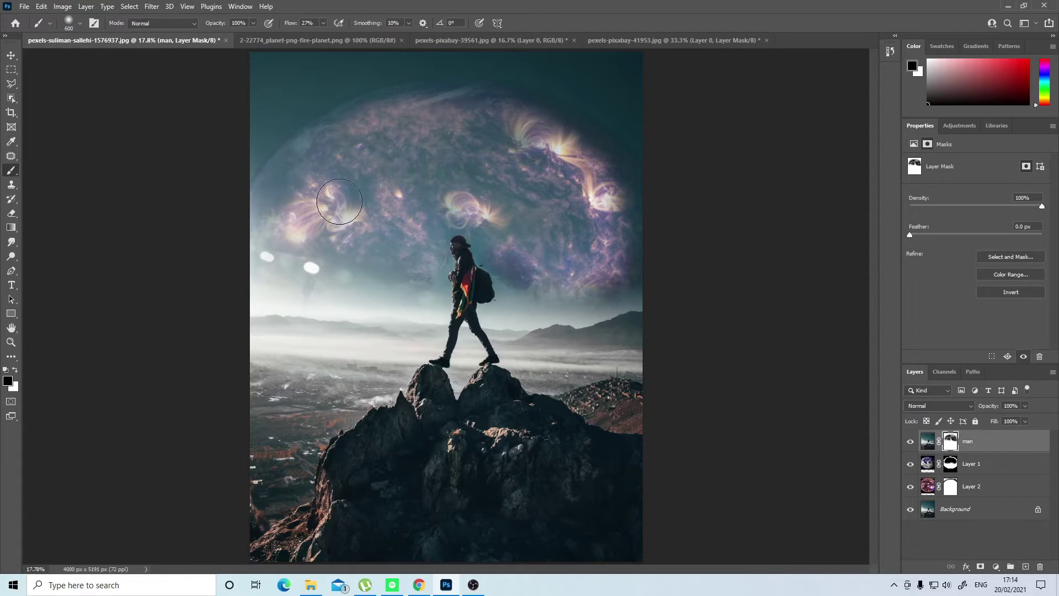
- Paint black on the man layer's mask closely around his body and backpack with a 125 px brush
click(10, 343)
drag(429, 273, 451, 268)
click(12, 171)
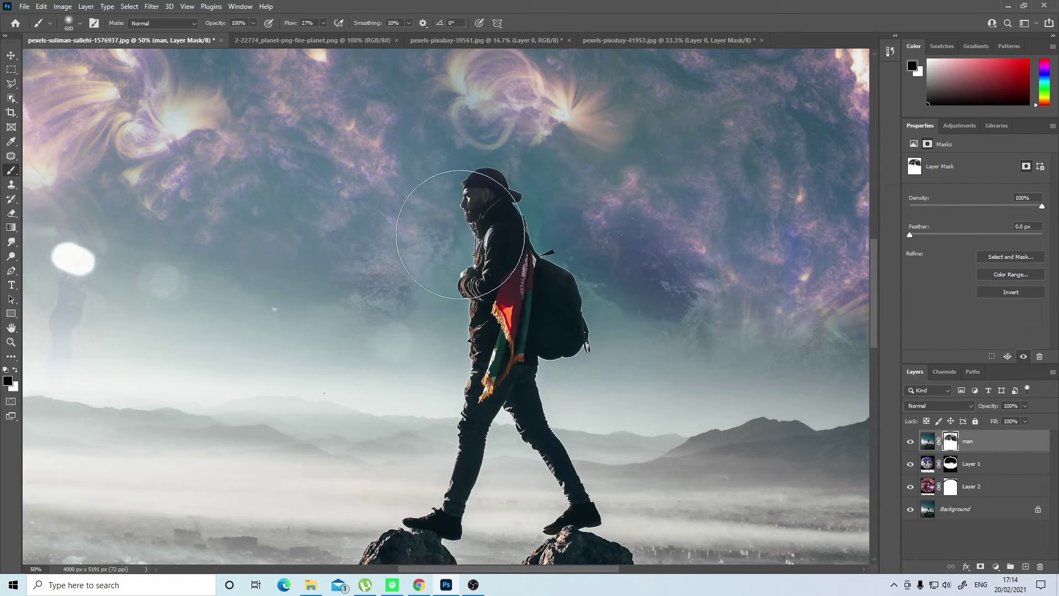
key(bracketleft)
key(bracketleft)
key(bracketleft)
mouse_move(446, 278)
mouse_down()
mouse_move(461, 240)
mouse_move(444, 221)
mouse_move(548, 221)
mouse_move(521, 174)
mouse_move(538, 195)
mouse_move(546, 239)
mouse_move(587, 266)
mouse_move(595, 341)
mouse_up()
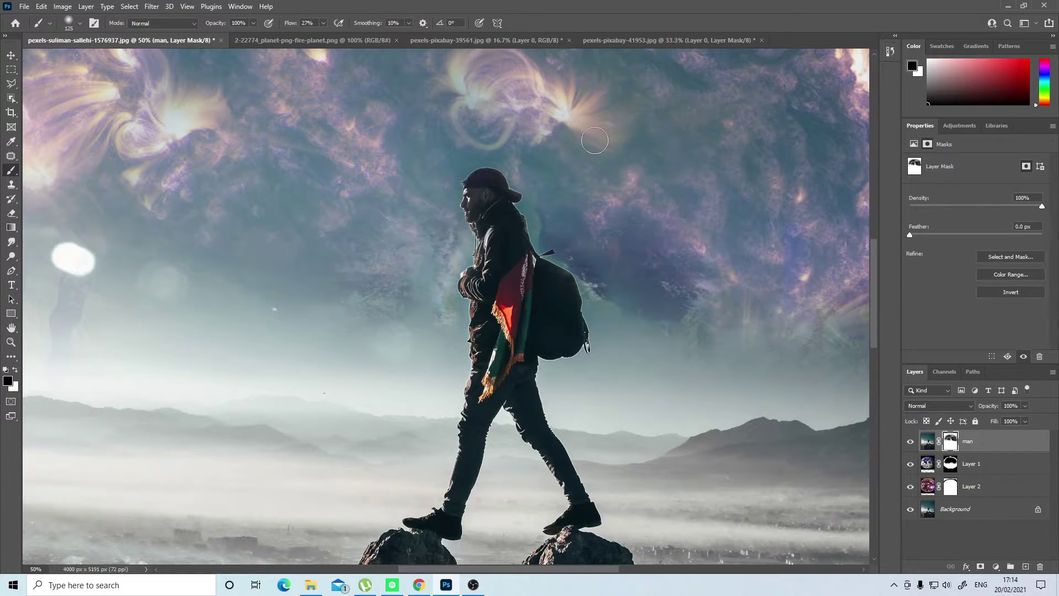
drag(524, 213, 549, 212)
key(ctrl+0)
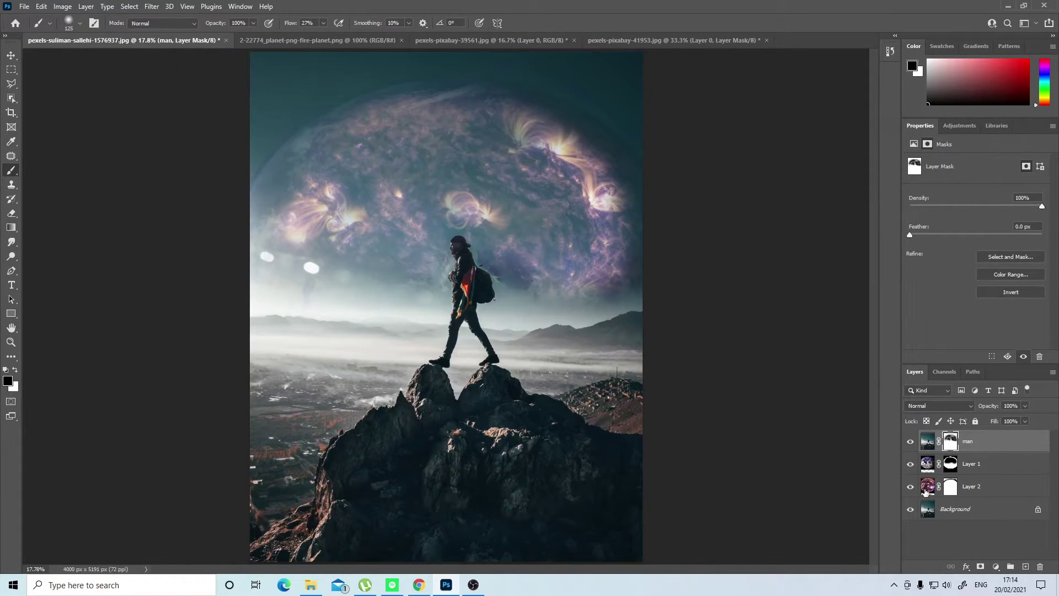
- Set the sun layer's opacity to 74% and clip a Levels adjustment to it with input levels 54, 1.24 and 255
click(927, 489)
click(1025, 407)
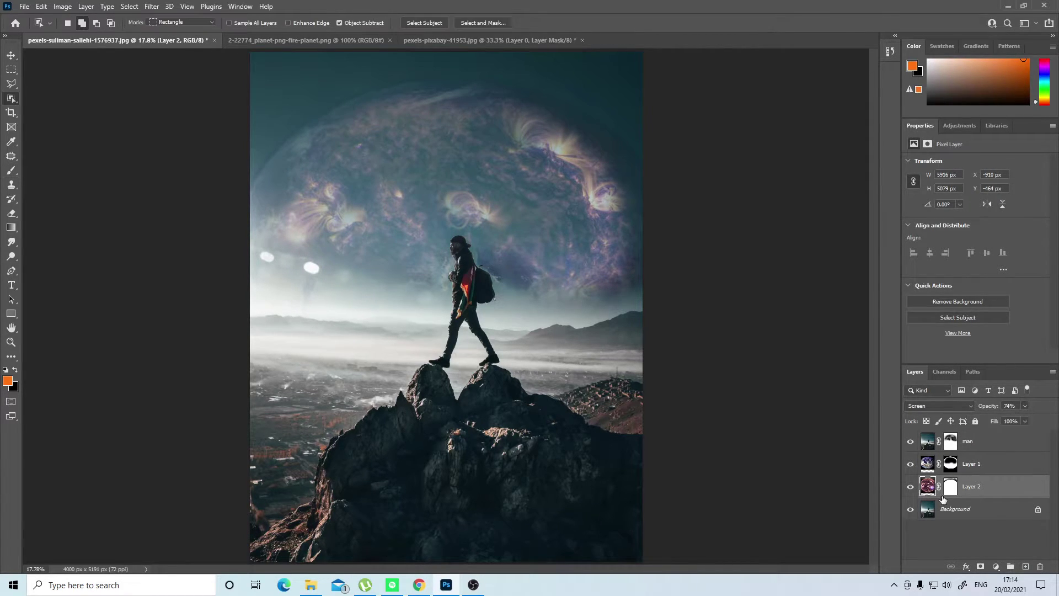
click(995, 566)
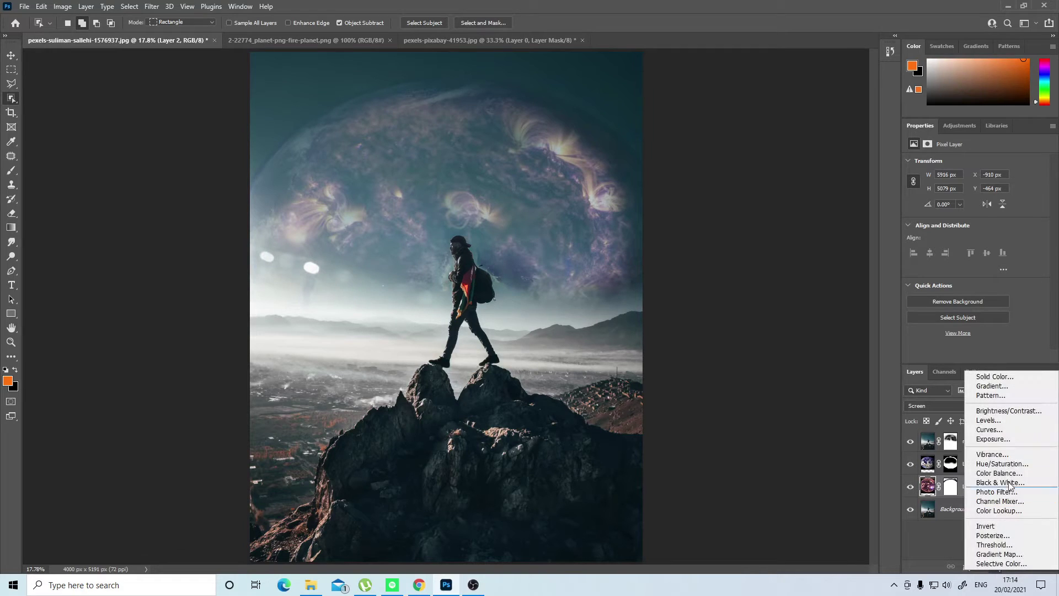
click(990, 420)
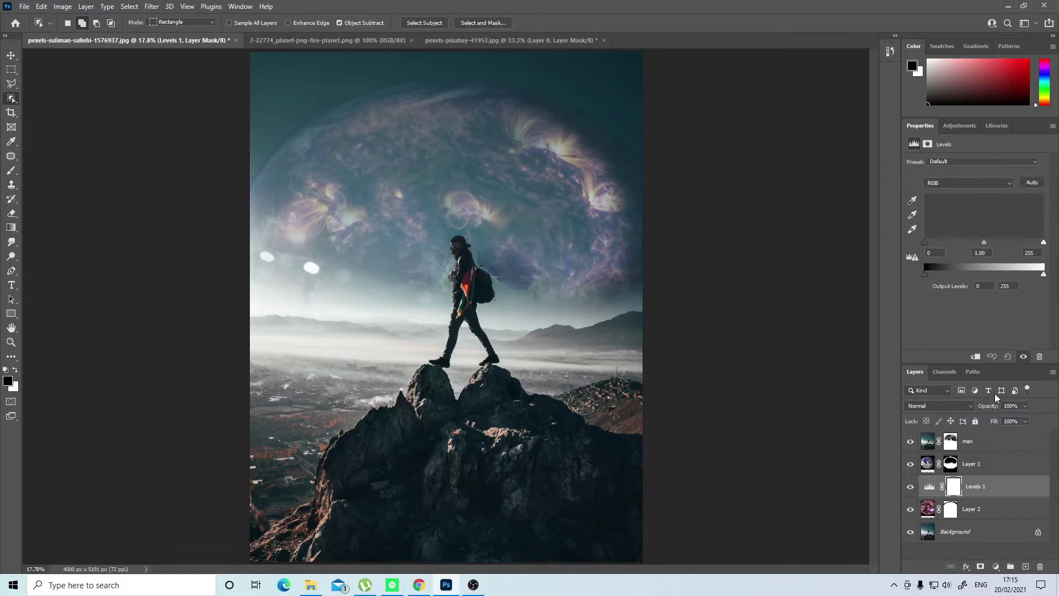
click(976, 358)
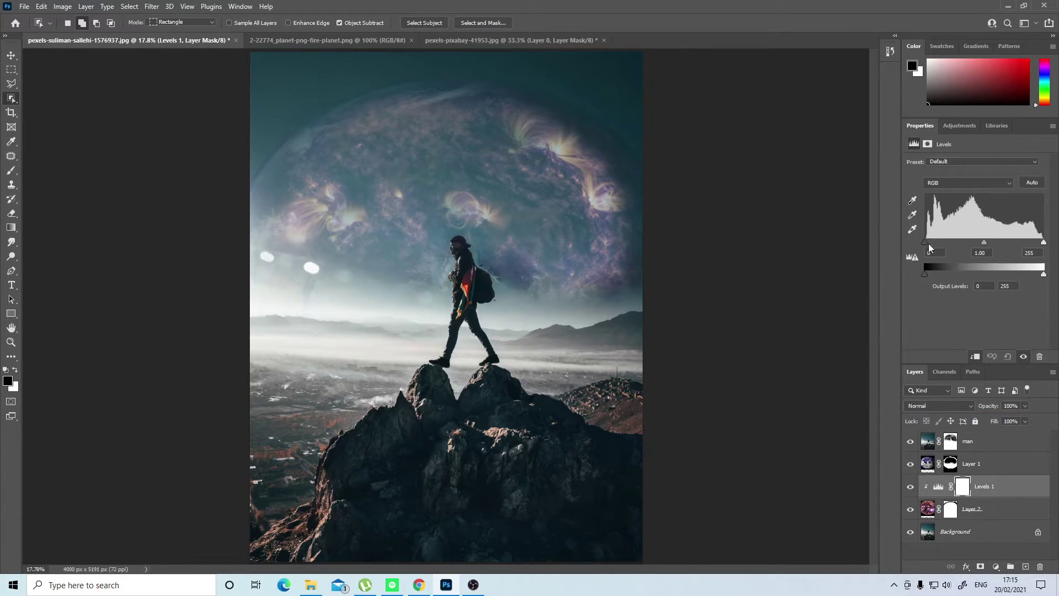
drag(926, 241, 951, 243)
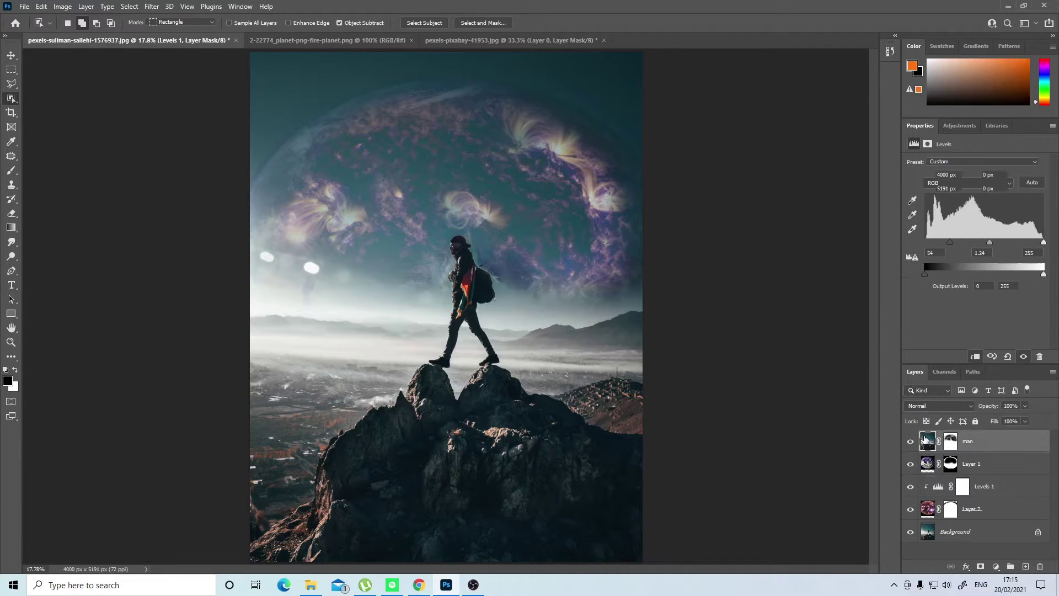
- Add a Color Balance adjustment above the man layer with midtones at Cyan-Red -28, Magenta-Green -9 and Yellow-Blue +9
click(927, 463)
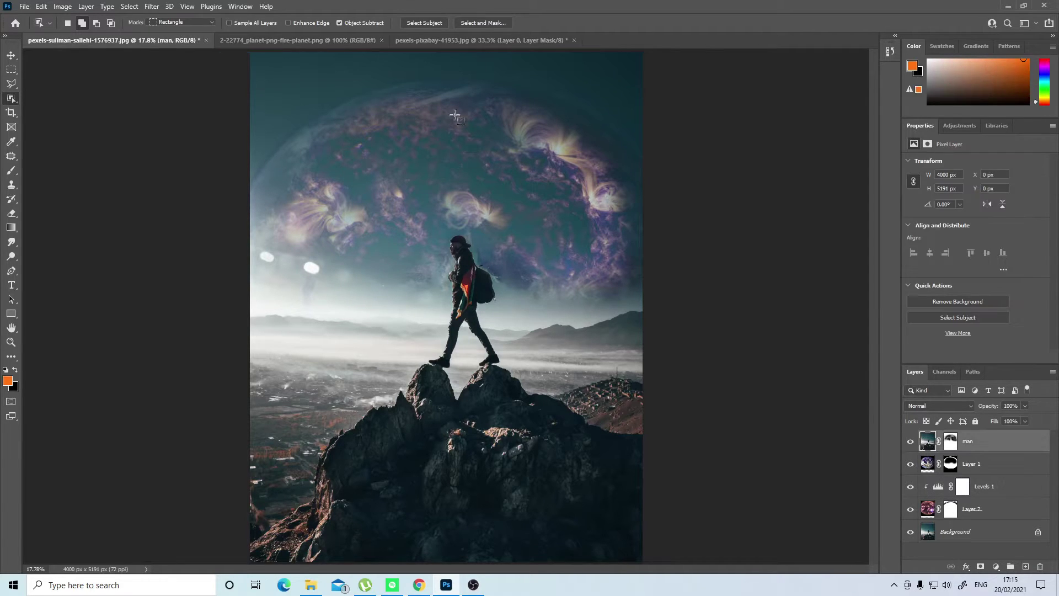
click(928, 444)
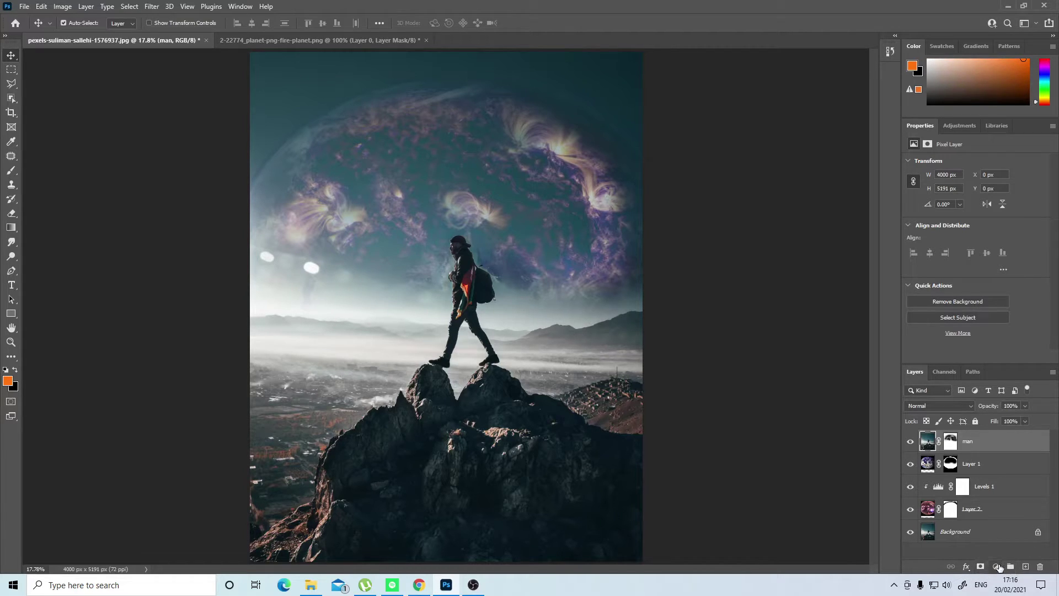
click(995, 567)
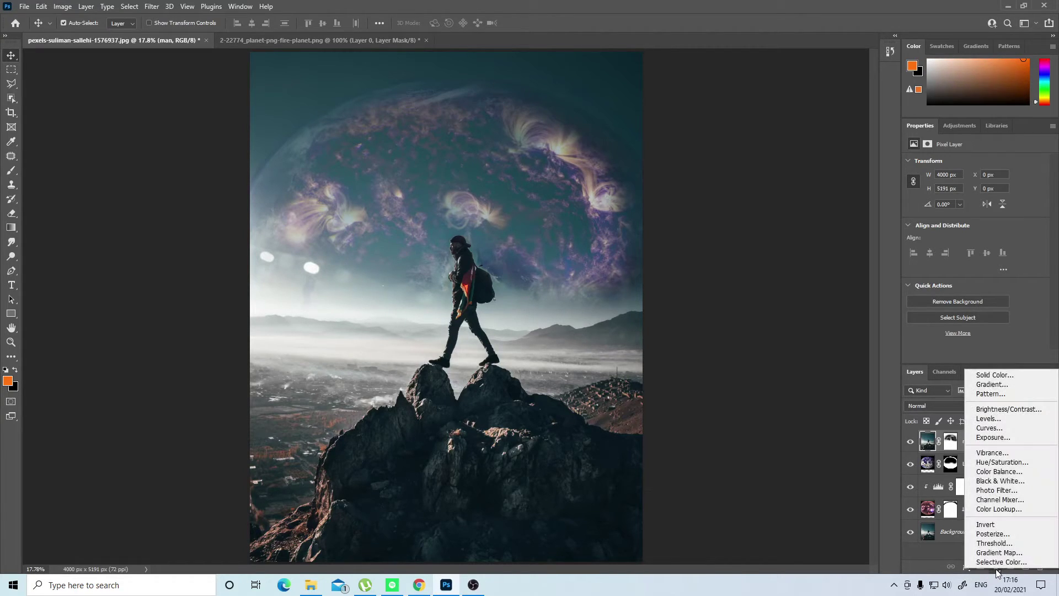
click(999, 471)
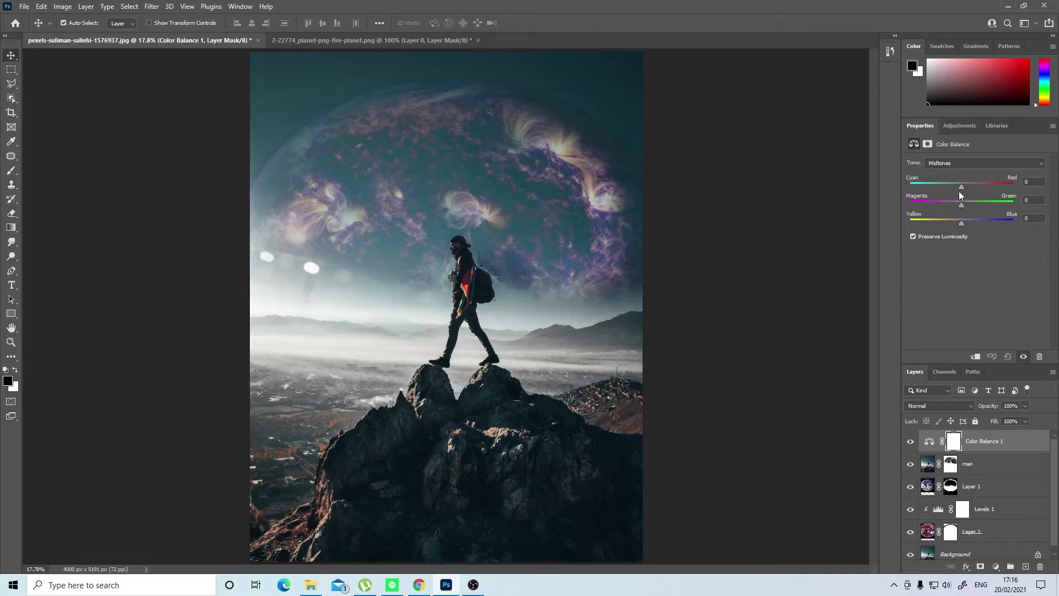
drag(960, 187, 965, 224)
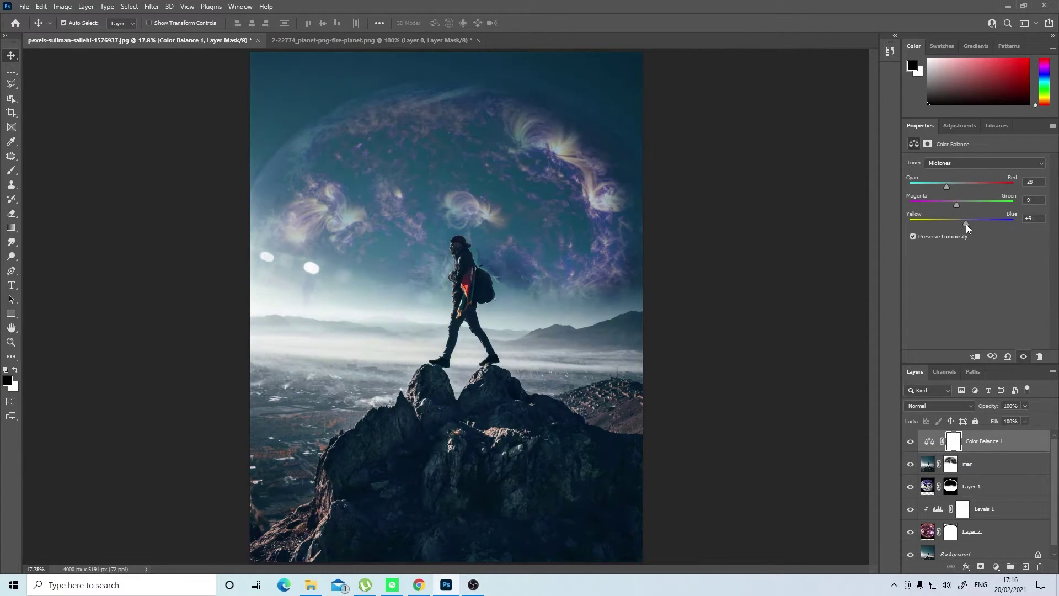
- Set the Color Balance shadows to Cyan-Red +9 and Magenta-Green +4, and shift Yellow-Blue slightly toward yellow
click(973, 162)
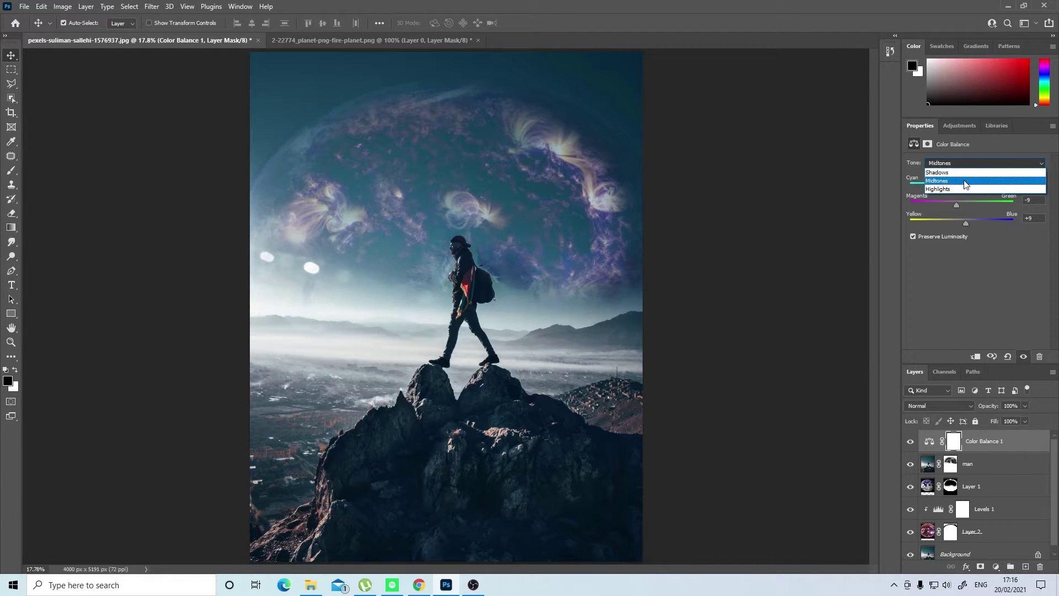
click(953, 181)
click(961, 165)
click(960, 168)
drag(960, 184, 968, 186)
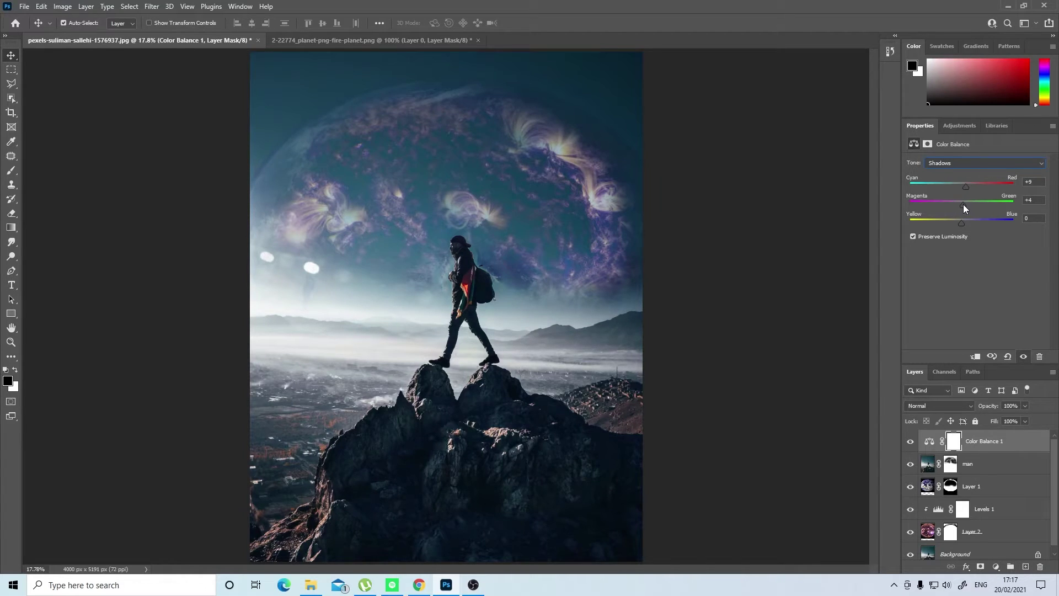
drag(961, 222, 955, 221)
- Shift the Color Balance highlights toward red and slightly toward yellow
click(961, 163)
click(951, 188)
drag(967, 189, 974, 190)
drag(960, 223, 958, 223)
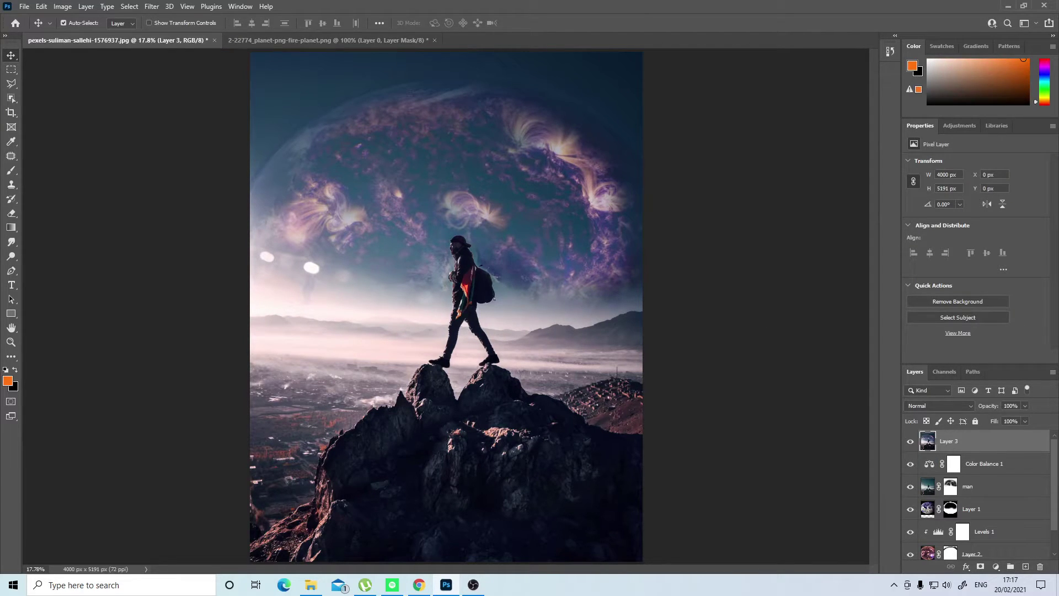
- Burn the rocky foreground on Layer 3 with a 700 px Burn brush set to Midtones and 54% exposure
click(12, 255)
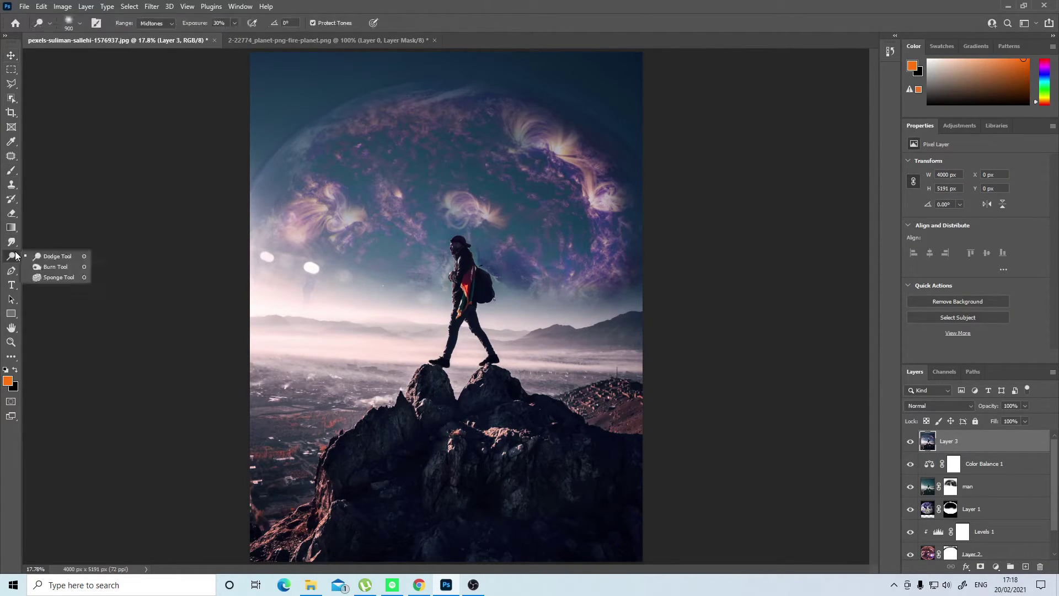
click(61, 267)
key(bracketright)
key(bracketright)
key(bracketright)
key(bracketright)
key(bracketright)
key(bracketright)
key(bracketright)
key(bracketright)
key(bracketright)
key(bracketright)
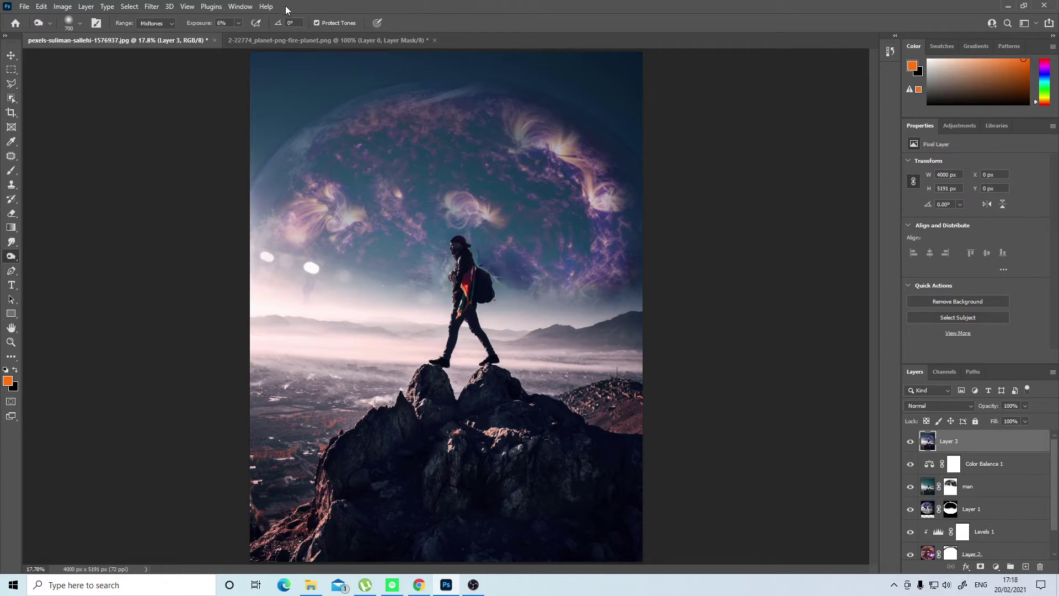
click(238, 22)
drag(250, 36, 262, 36)
click(238, 23)
key(Return)
mouse_move(377, 457)
mouse_down()
mouse_move(397, 504)
mouse_move(432, 535)
mouse_move(535, 440)
mouse_move(542, 469)
mouse_move(375, 439)
mouse_move(412, 502)
mouse_move(510, 449)
mouse_move(592, 460)
mouse_move(346, 542)
mouse_move(355, 488)
mouse_move(365, 524)
mouse_move(330, 520)
mouse_move(412, 435)
mouse_move(522, 455)
mouse_move(542, 447)
mouse_move(358, 457)
mouse_move(348, 504)
mouse_move(319, 518)
mouse_move(644, 472)
mouse_up()
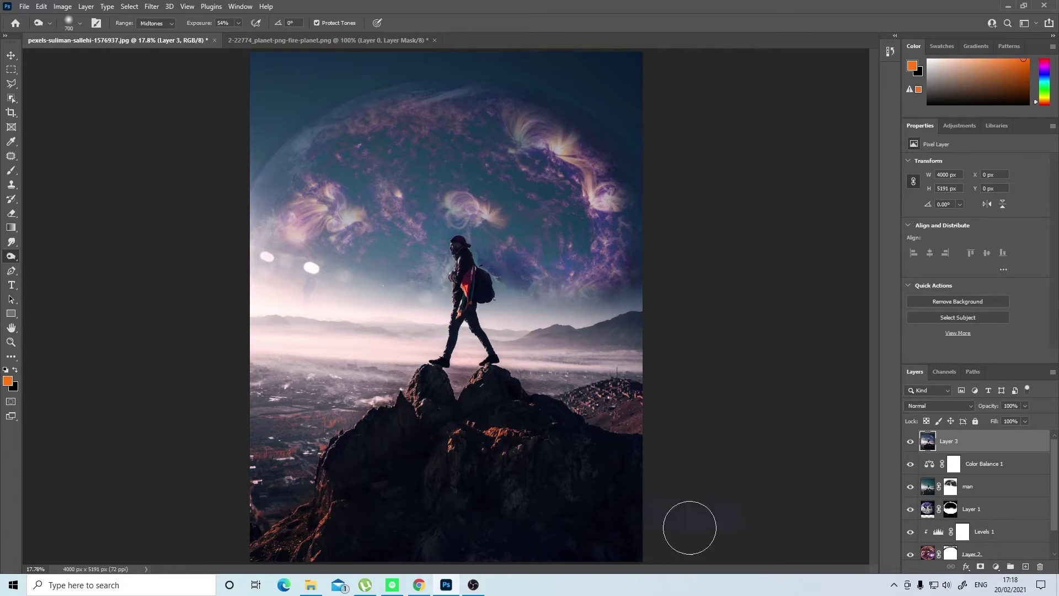
- Burn the man's upper body and backpack with a 175 px Burn brush
key(bracketleft)
key(bracketleft)
key(bracketleft)
key(bracketleft)
key(bracketleft)
key(bracketleft)
key(bracketleft)
mouse_move(480, 279)
mouse_down()
mouse_move(455, 281)
mouse_move(446, 358)
mouse_move(468, 306)
mouse_move(483, 364)
mouse_move(458, 268)
mouse_up()
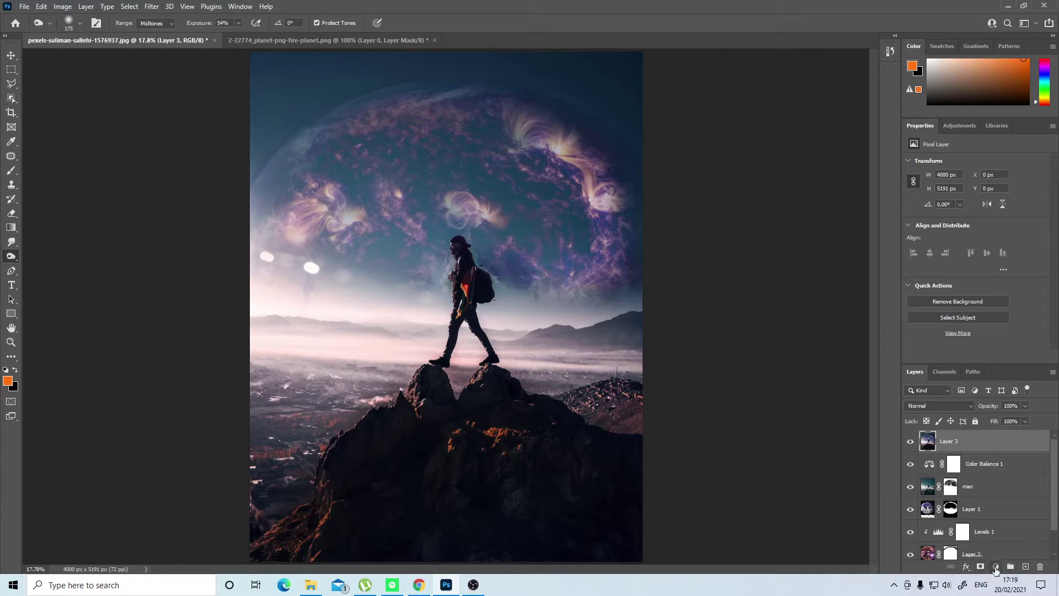
- Add a Color Balance adjustment above Layer 3, warm the midtones, and set shadows to Cyan-Red +9, Magenta-Green -7 with slightly more yellow
click(996, 567)
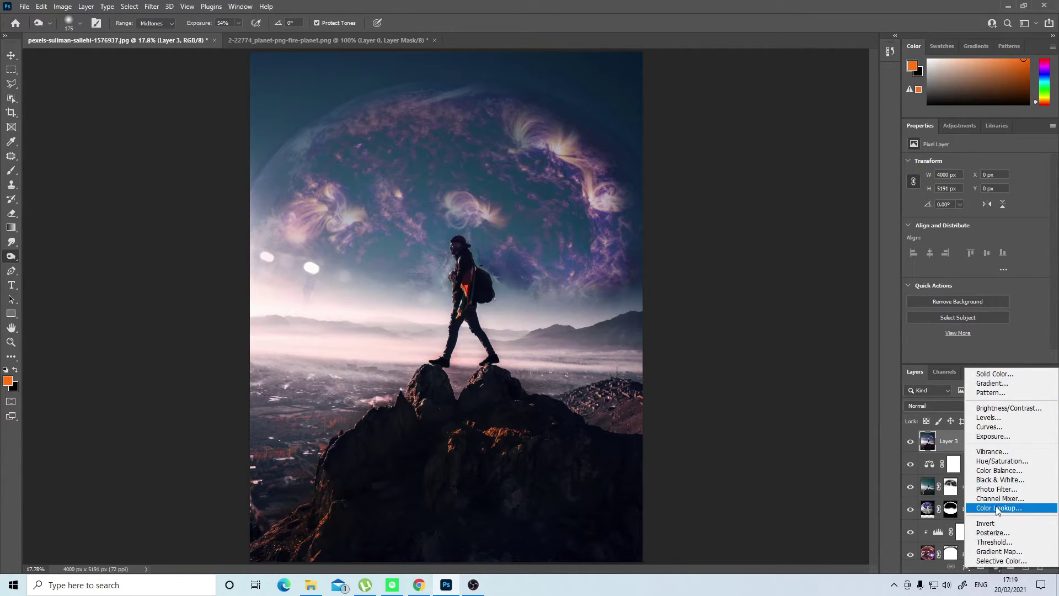
click(998, 470)
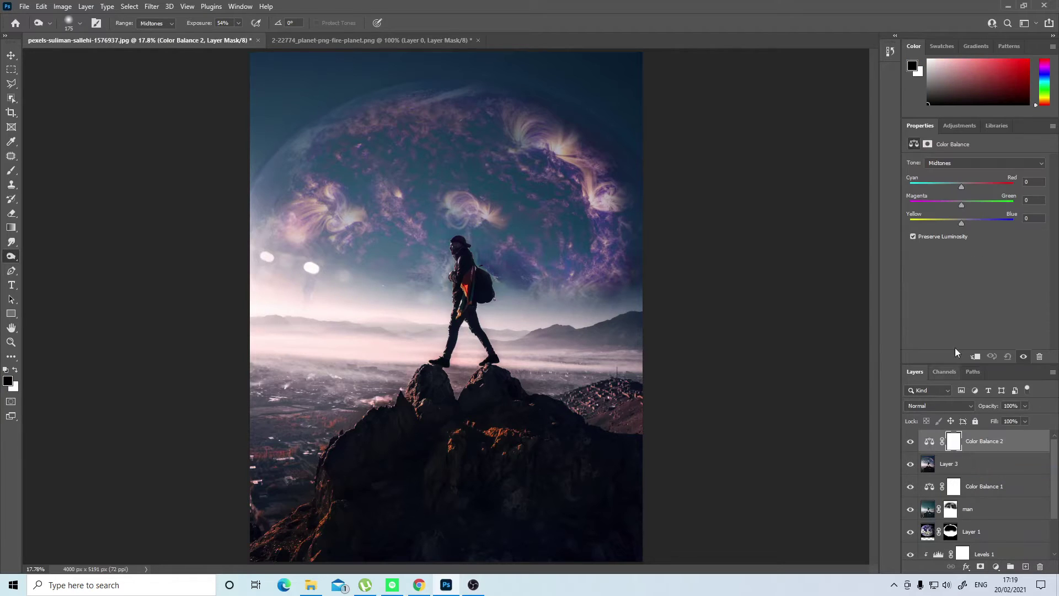
mouse_move(973, 190)
mouse_down()
mouse_move(955, 221)
mouse_move(965, 187)
mouse_up()
click(954, 163)
click(951, 164)
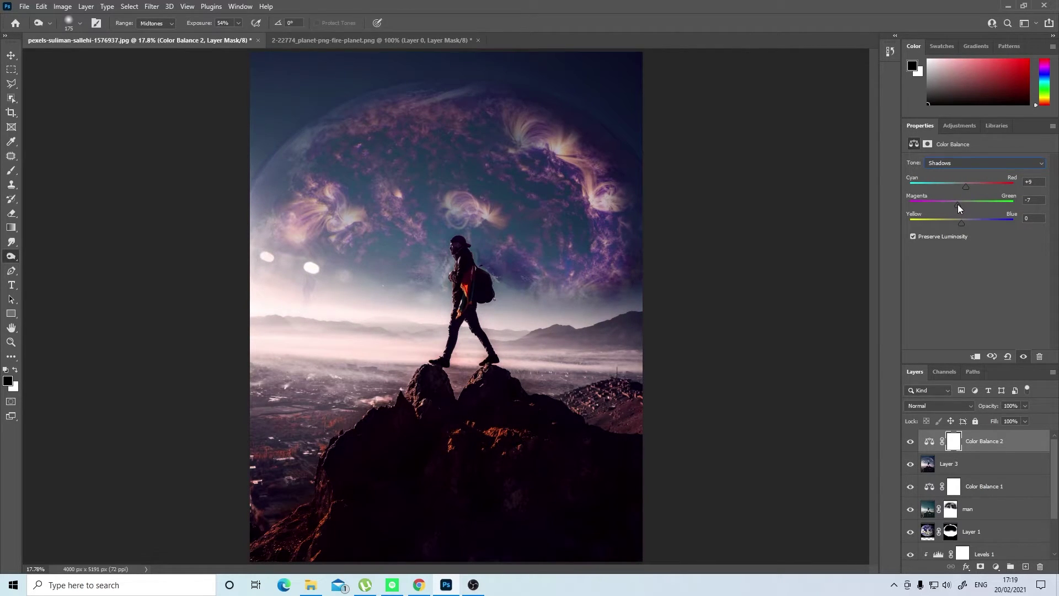
drag(958, 223, 954, 222)
- Stamp all visible layers into a new layer on top and duplicate that layer
click(987, 442)
key(ctrl+alt+shift+e)
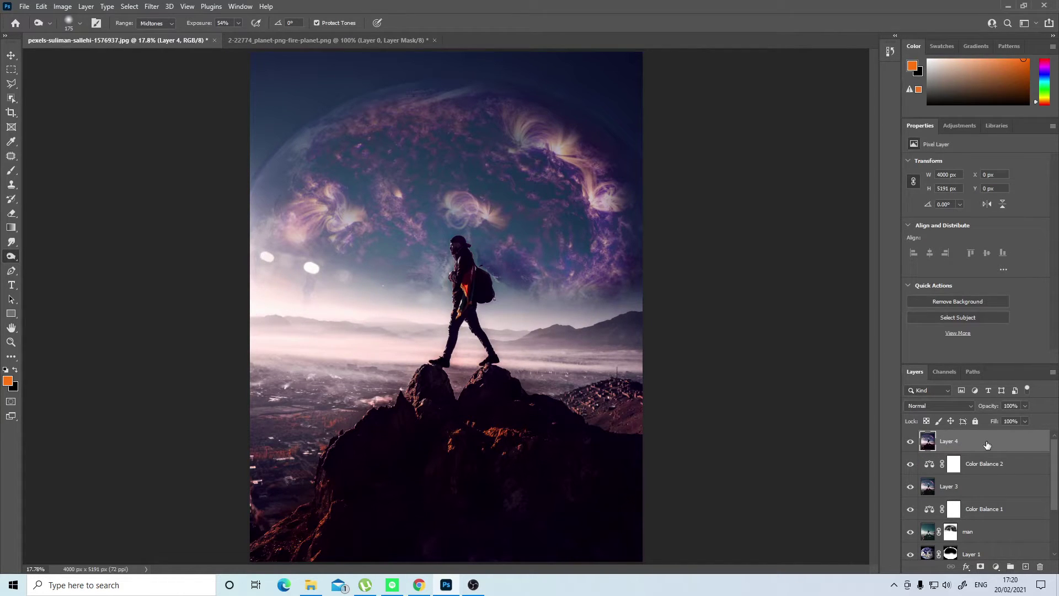
key(ctrl+j)
- Apply the Oil Paint filter to Layer 4 copy with stylization 5.1, cleanliness 3.9 and scale 9.4
click(152, 7)
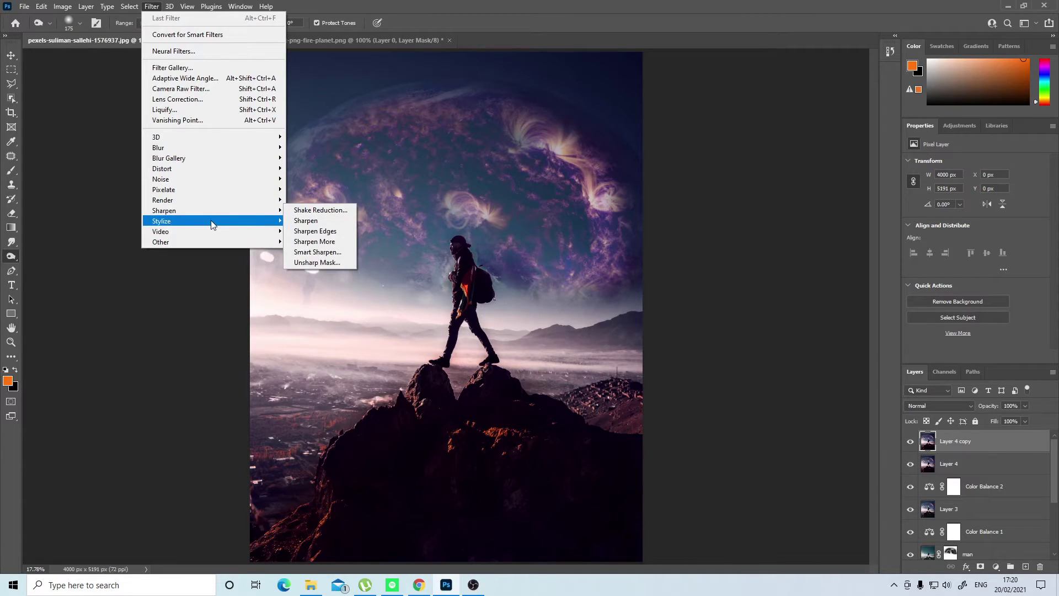
click(313, 262)
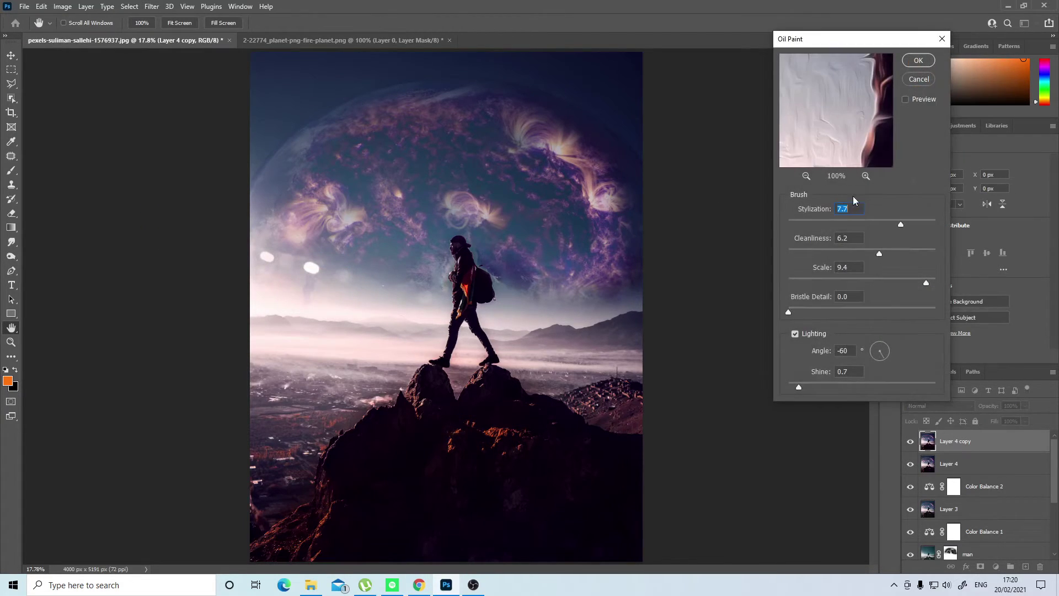
click(846, 251)
drag(850, 145, 836, 108)
drag(901, 223, 865, 223)
click(823, 225)
click(877, 223)
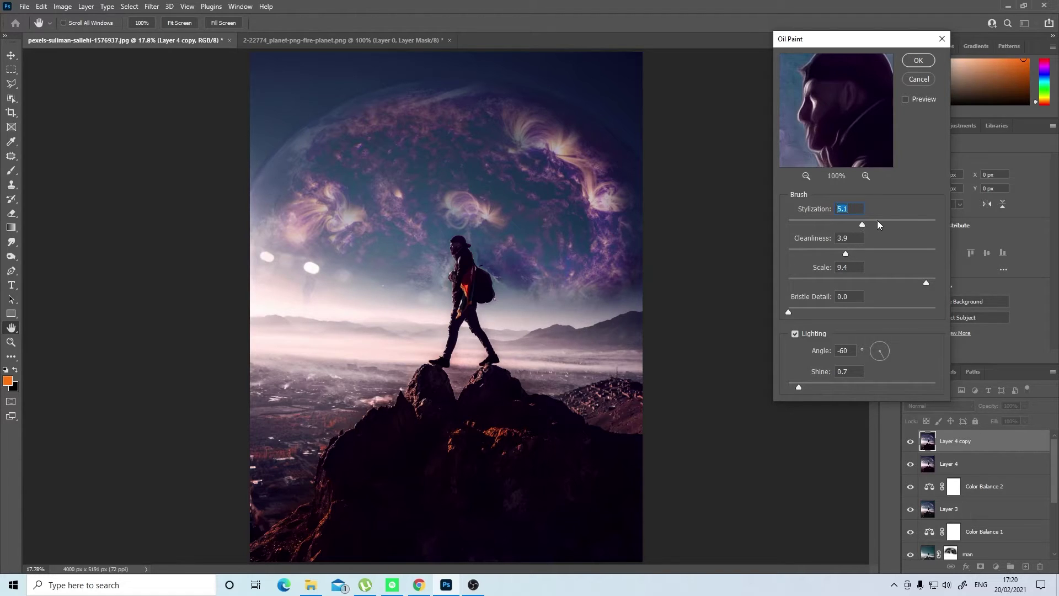
click(917, 61)
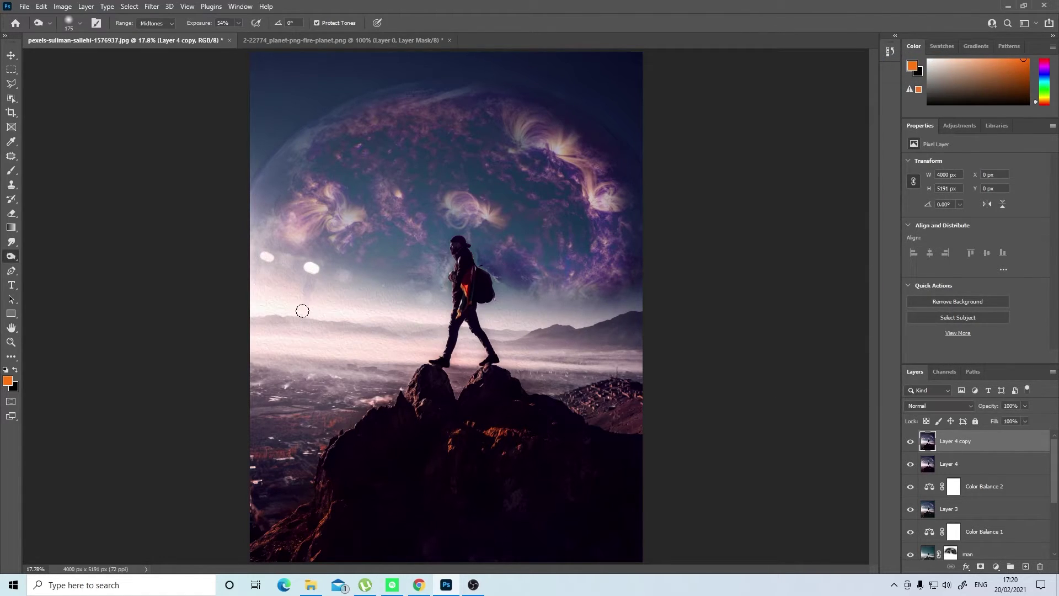
- Lower the opacity of the oil-painted Layer 4 copy to 50%
click(11, 342)
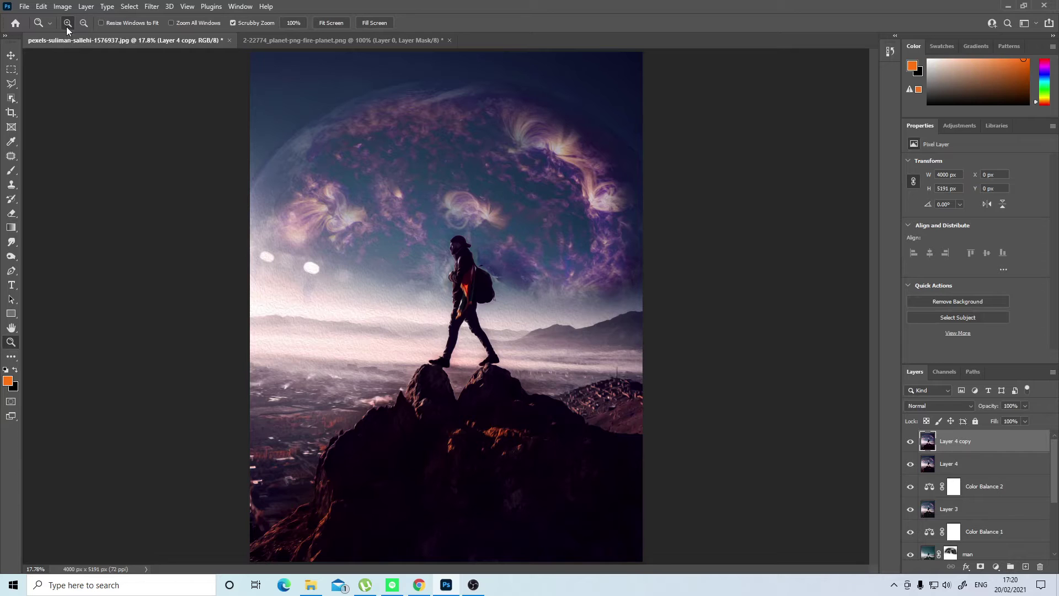
click(457, 243)
click(458, 242)
click(457, 243)
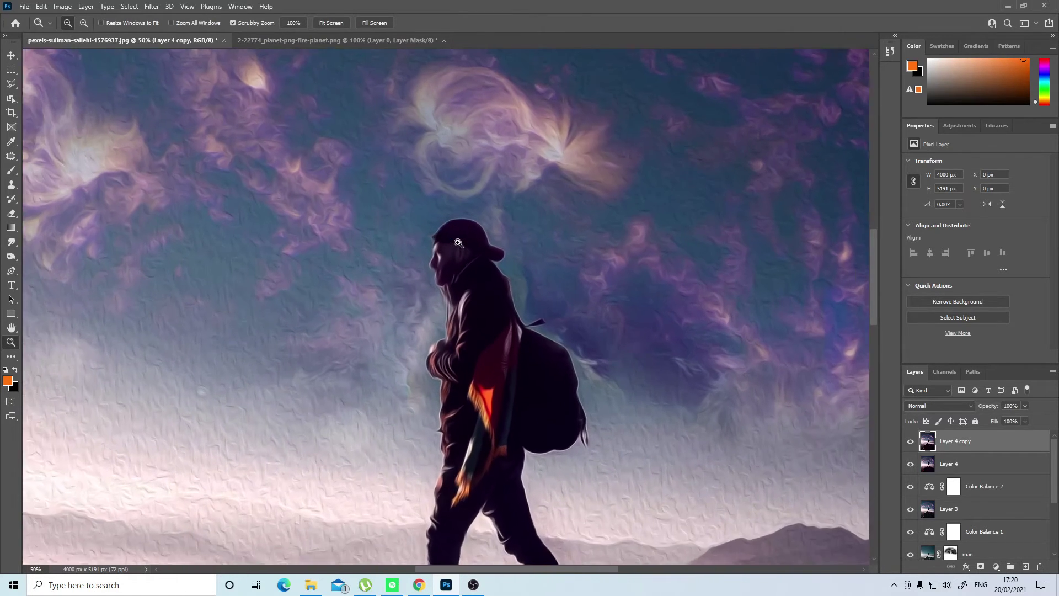
click(458, 243)
click(458, 243)
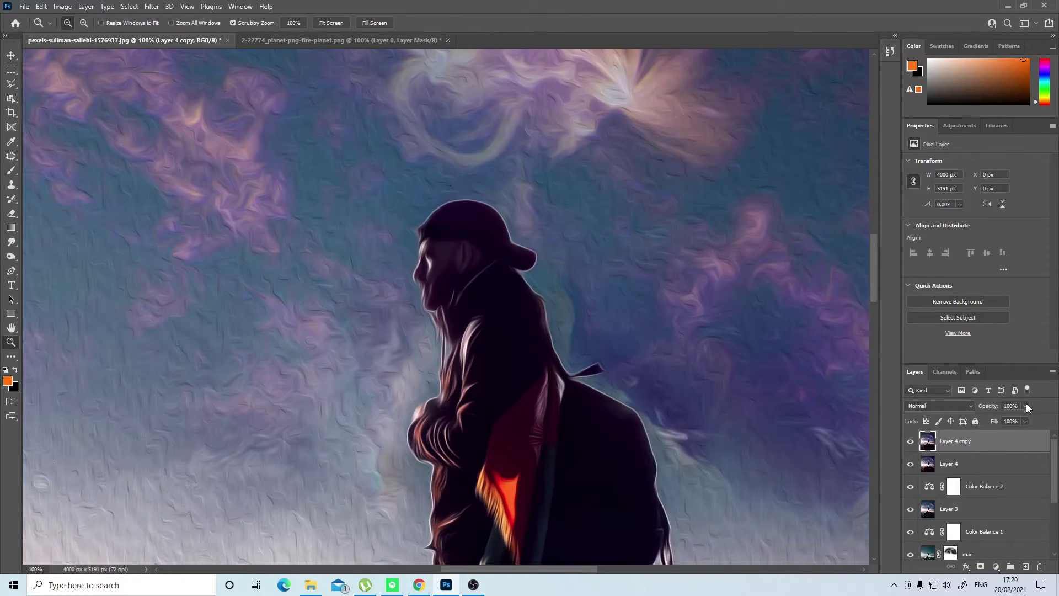
click(1011, 405)
text(20)
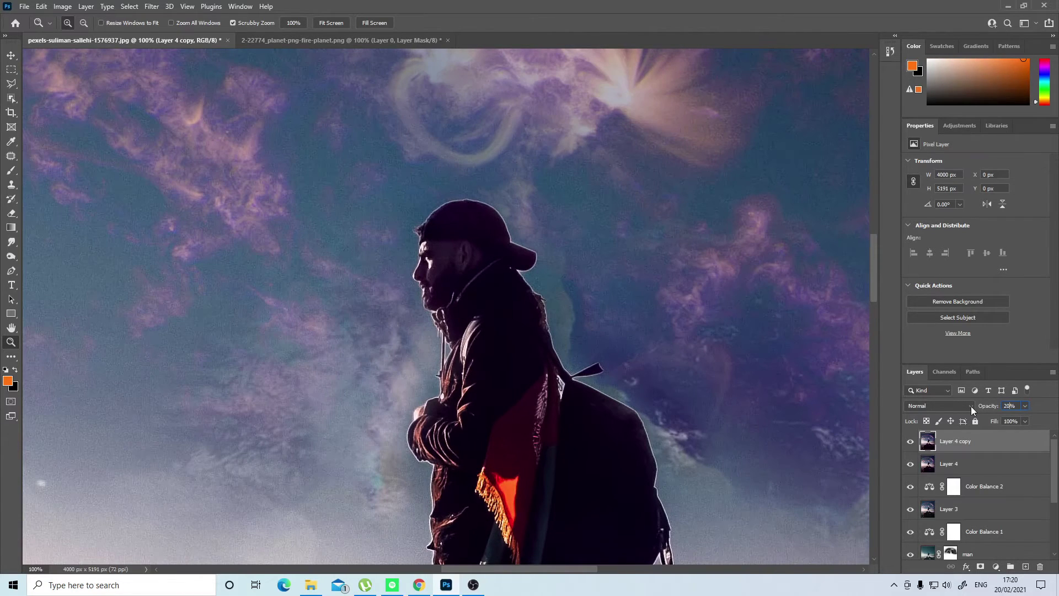
key(BackSpace)
key(BackSpace)
text(50)
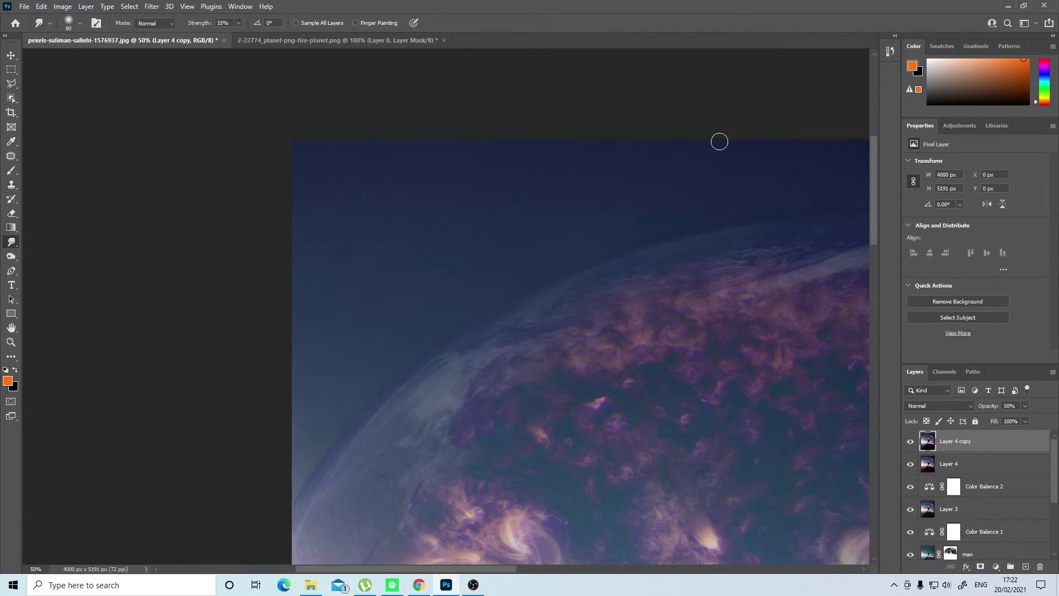
- Smudge the sky, misty plain and rocks on Layer 4 copy with an 80 px Smudge brush at 15% strength
drag(421, 569, 523, 568)
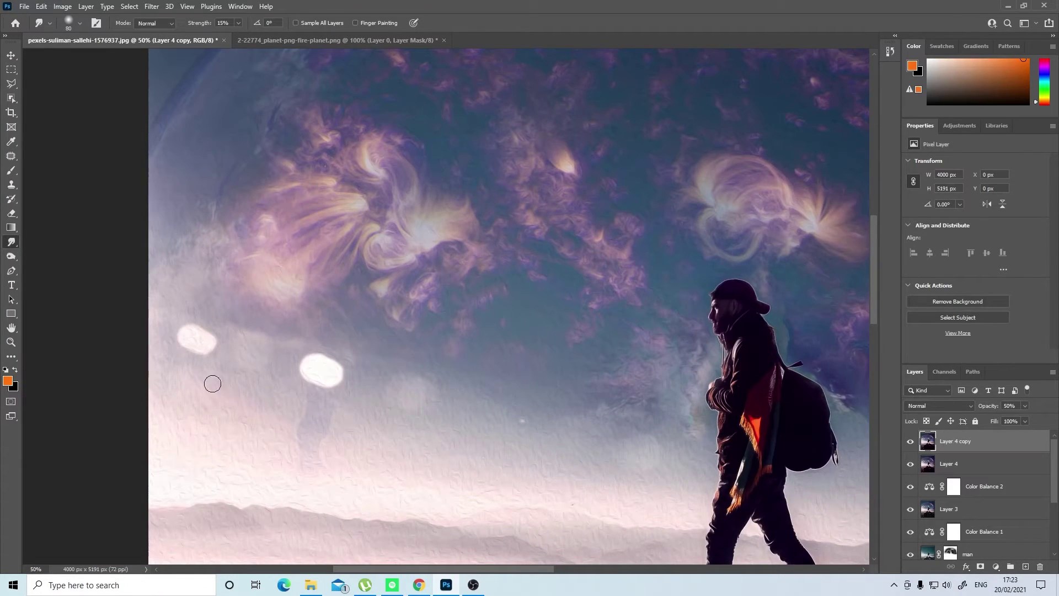
drag(586, 443, 338, 307)
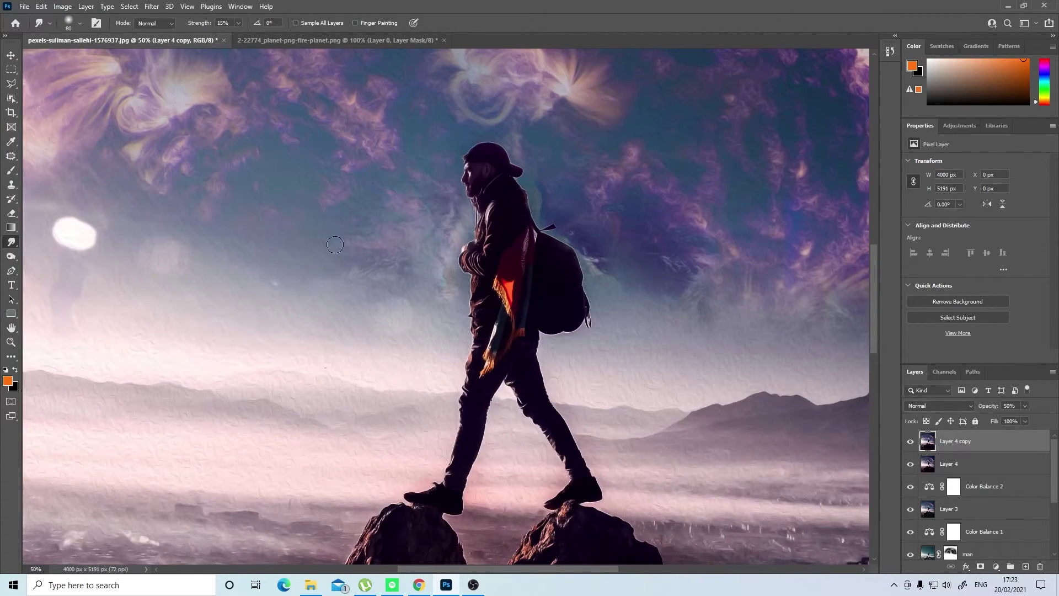
drag(762, 364, 591, 333)
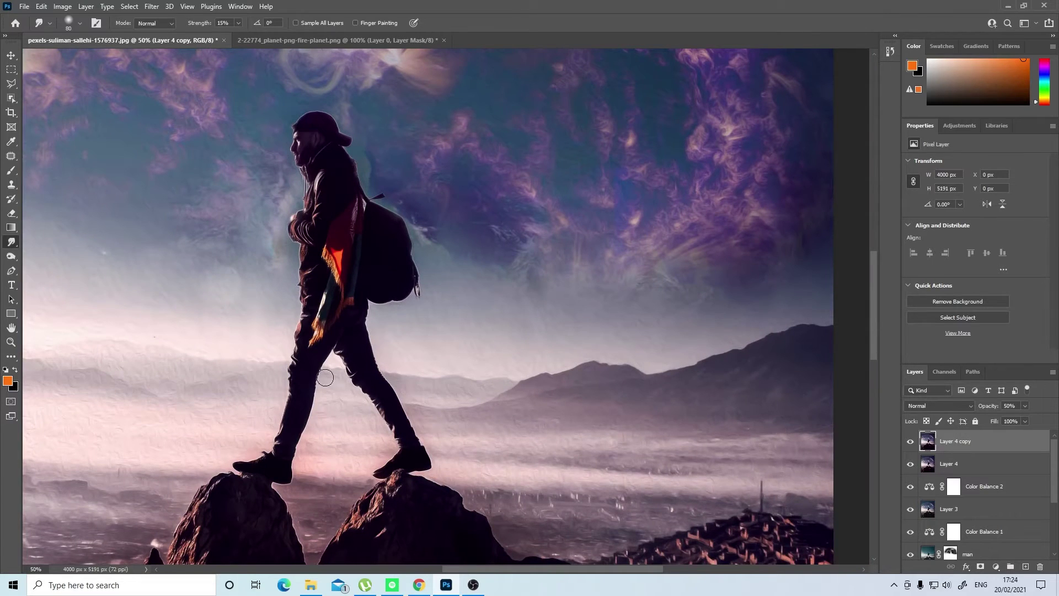
drag(769, 427, 768, 241)
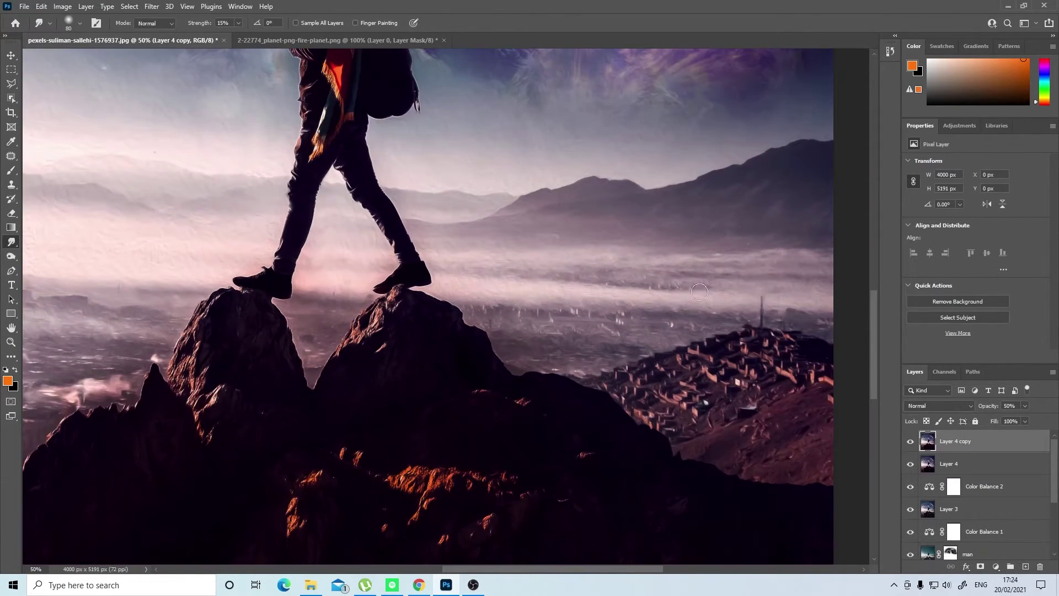
drag(64, 170, 269, 139)
drag(45, 238, 275, 340)
mouse_move(849, 321)
mouse_down()
mouse_move(501, 434)
mouse_move(700, 415)
mouse_up()
- Smudge the fine details of the man's face and clothing with a 10 px Smudge brush at 15% strength
ctrl+click(380, 88)
ctrl+click(380, 88)
ctrl+click(381, 88)
ctrl+click(380, 88)
key(bracketleft)
key(bracketleft)
key(bracketleft)
key(bracketleft)
key(bracketleft)
key(bracketleft)
key(bracketleft)
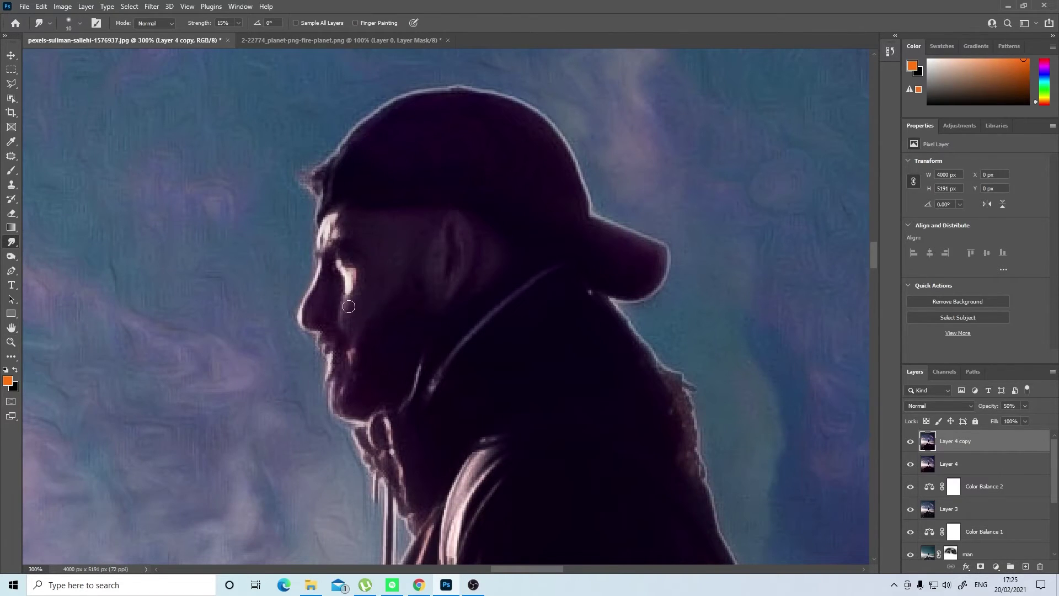
click(924, 470)
drag(441, 538, 511, 339)
key(ctrl+0)
- Add a Curves adjustment above Layer 4 copy and raise the highlights of the Blue channel, slightly lowering its shadows
click(959, 445)
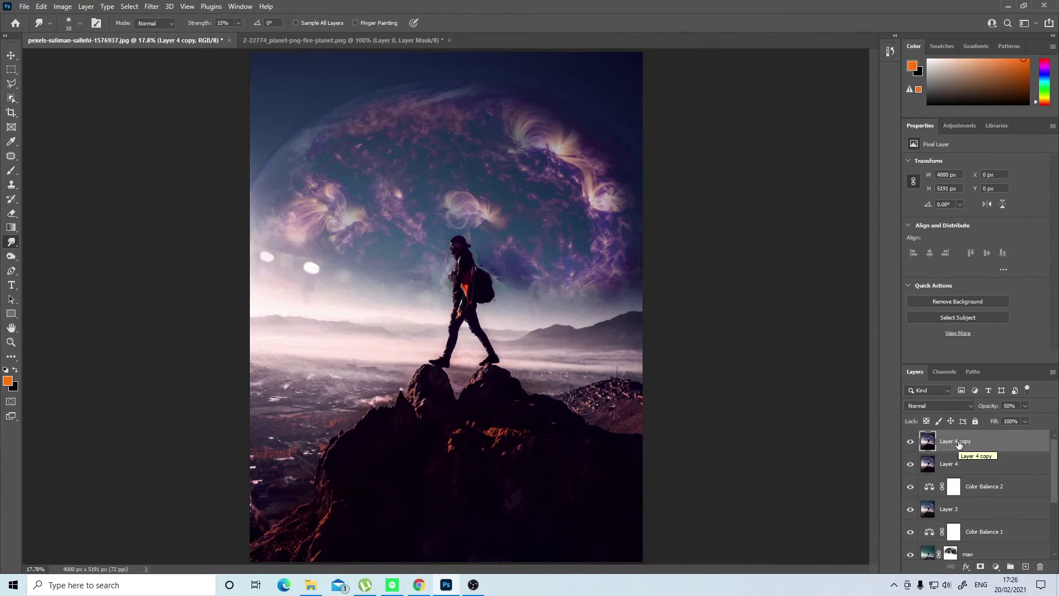
click(996, 566)
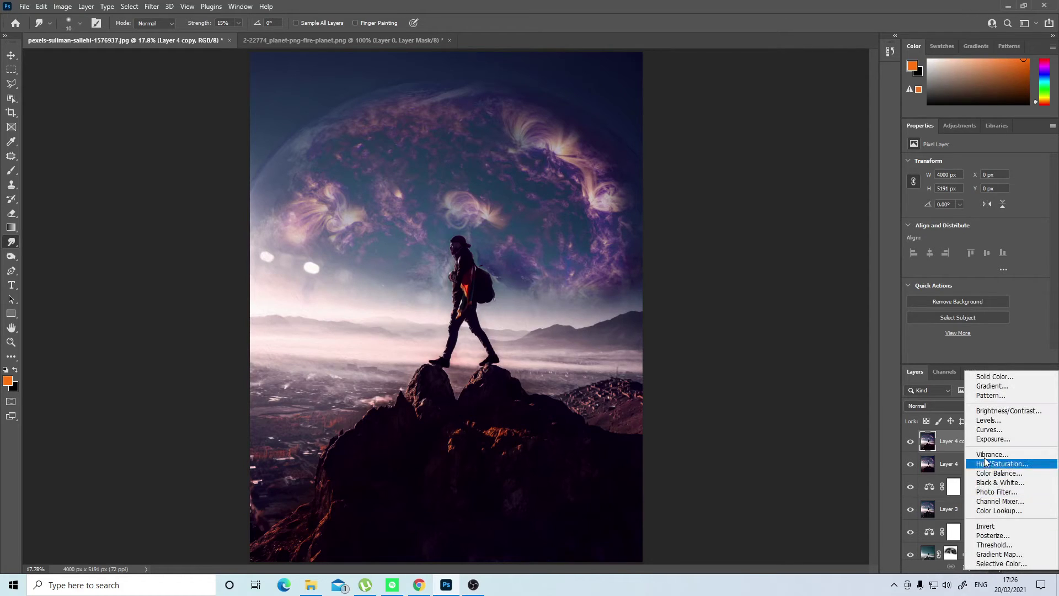
click(995, 432)
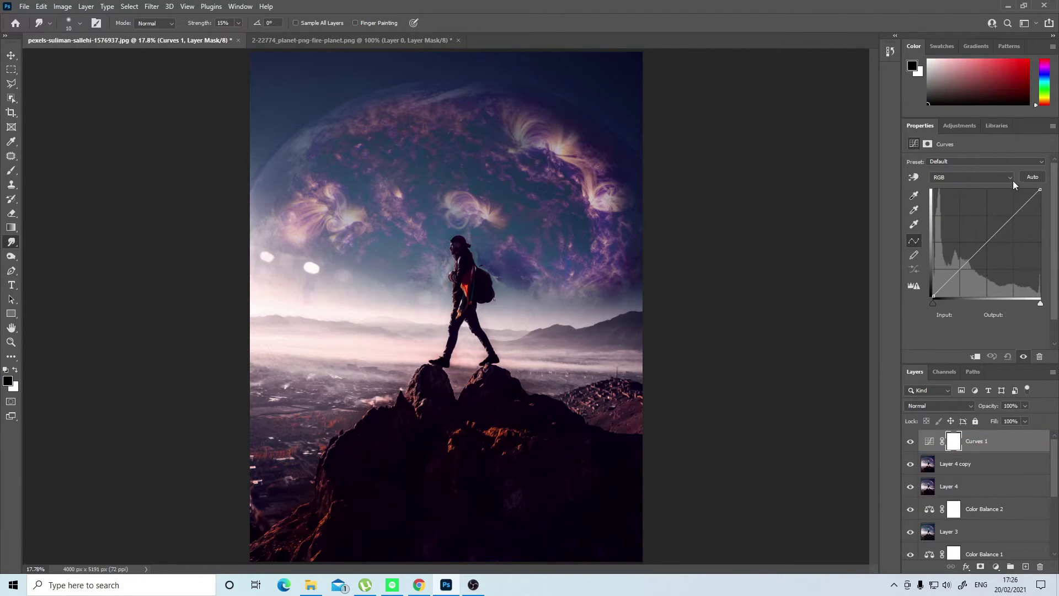
click(1010, 177)
click(967, 211)
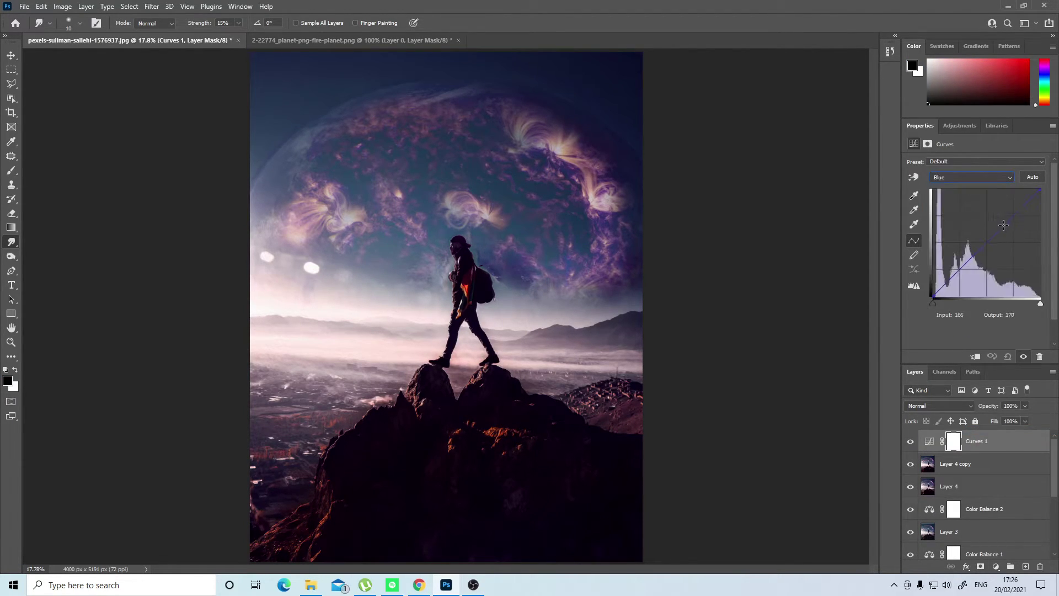
drag(1008, 222, 1007, 212)
click(986, 241)
drag(959, 270, 956, 272)
- Shape the Red channel curve into a gentle S with raised highlights and slightly lowered shadows
click(960, 177)
click(950, 195)
click(983, 240)
click(1012, 223)
drag(1012, 224, 1009, 213)
drag(959, 267, 956, 269)
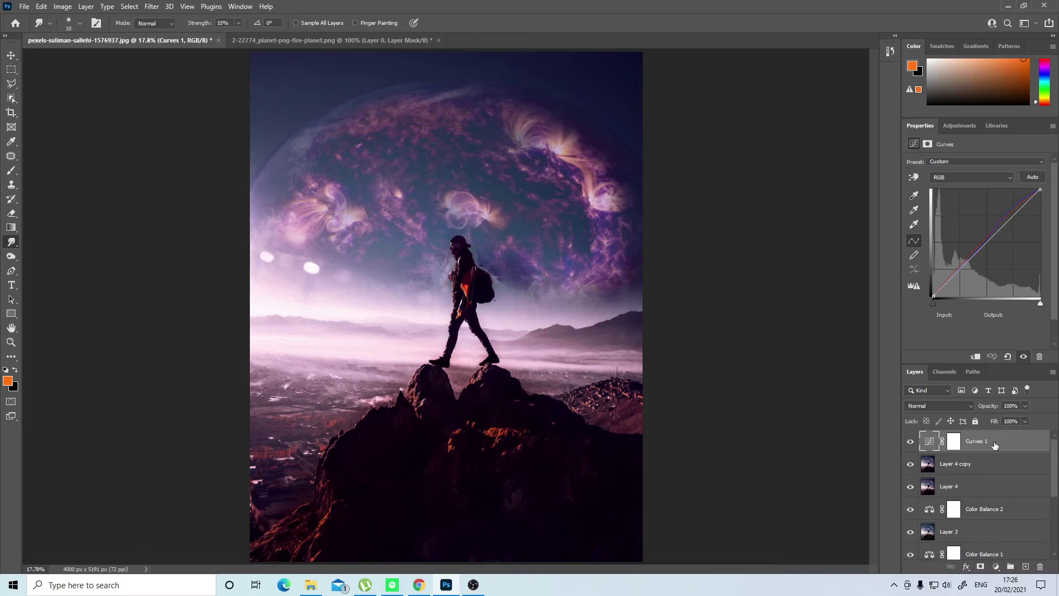
- Add a sharpening layer from a stamp of all visible layers, using a 0.6 px High Pass filter and Overlay blending
key(ctrl+shift+alt+e)
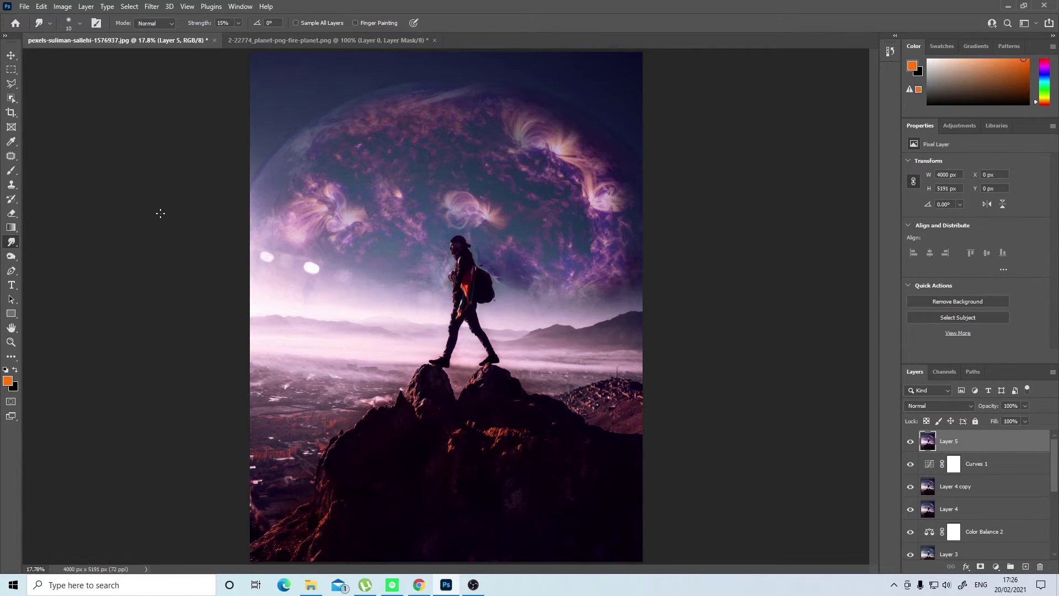
click(156, 7)
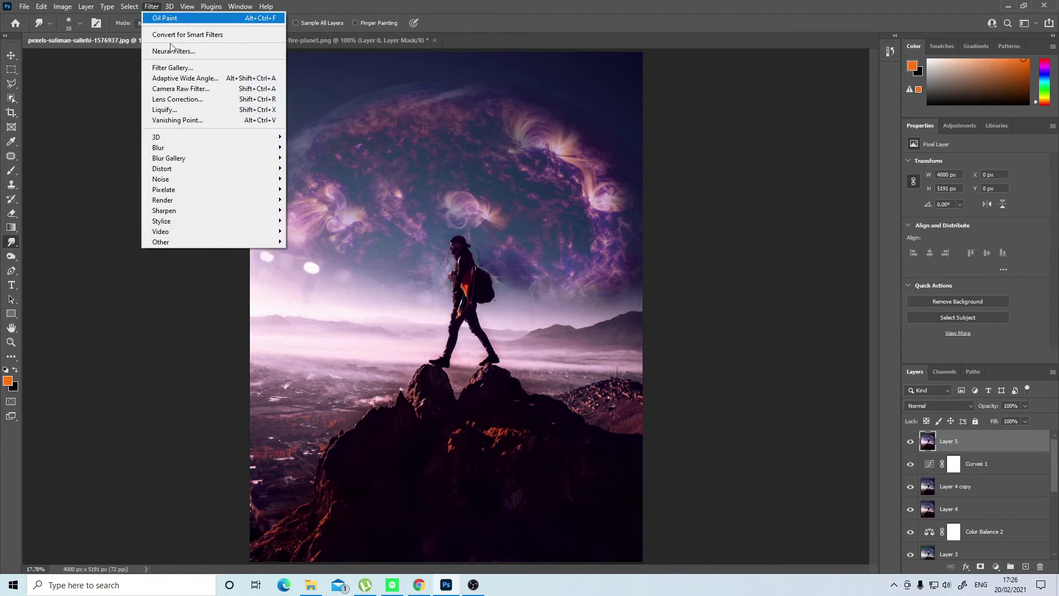
mouse_move(208, 244)
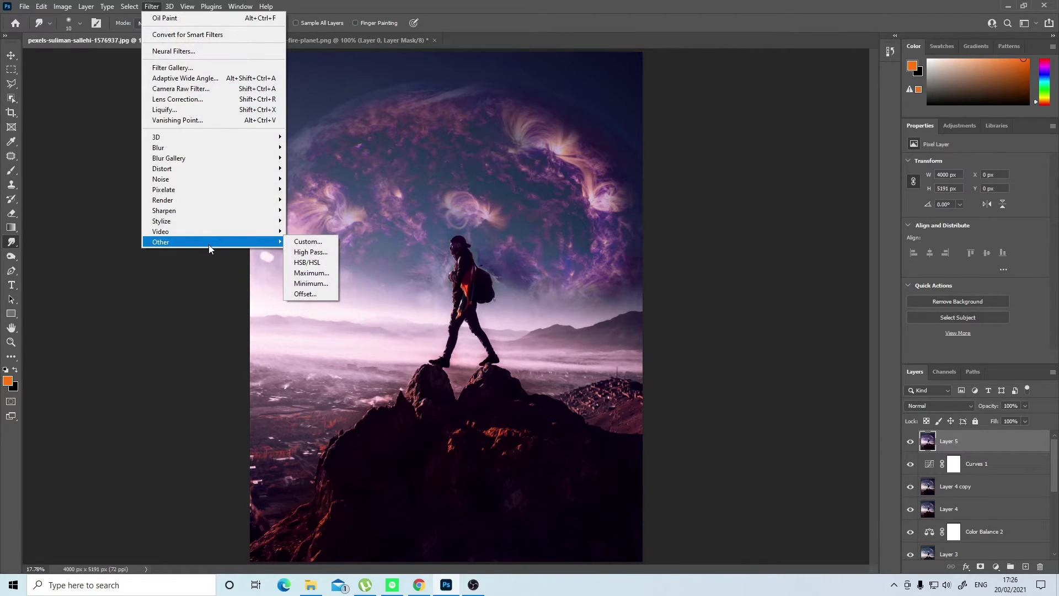
click(310, 252)
drag(496, 184, 480, 300)
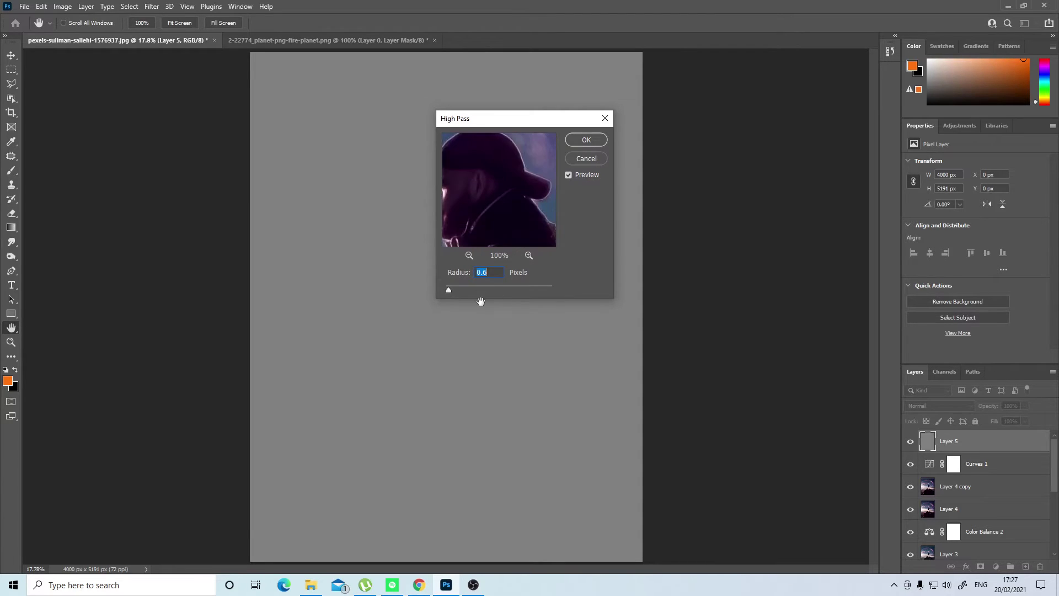
drag(488, 212, 522, 205)
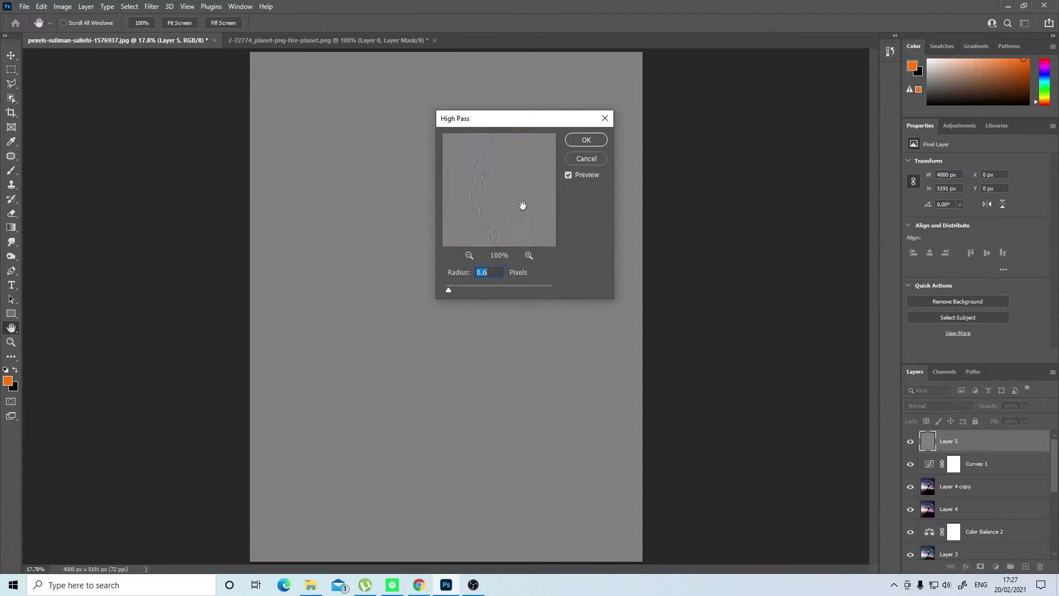
click(586, 140)
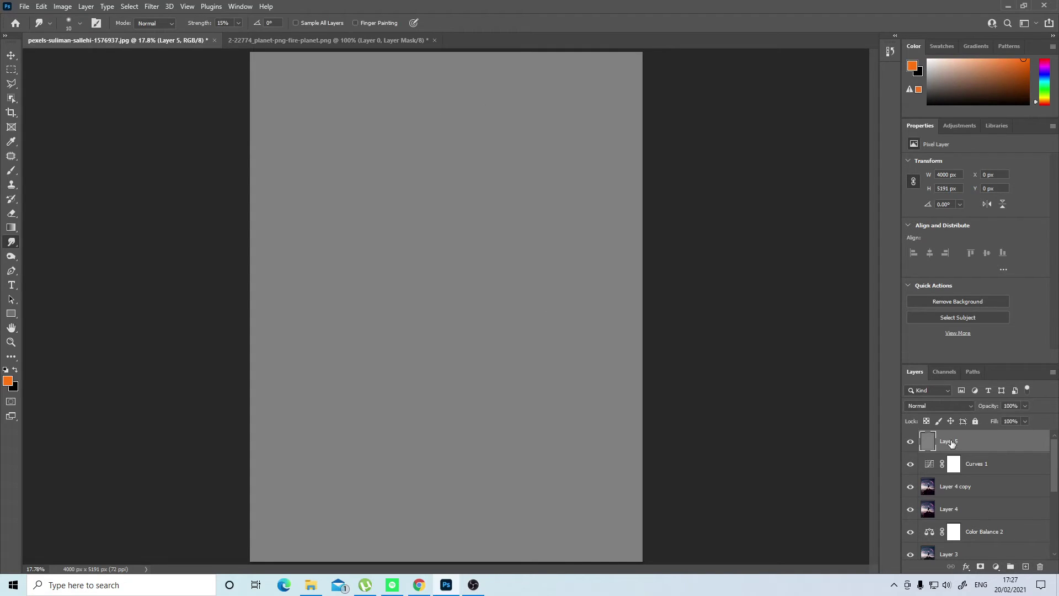
click(941, 408)
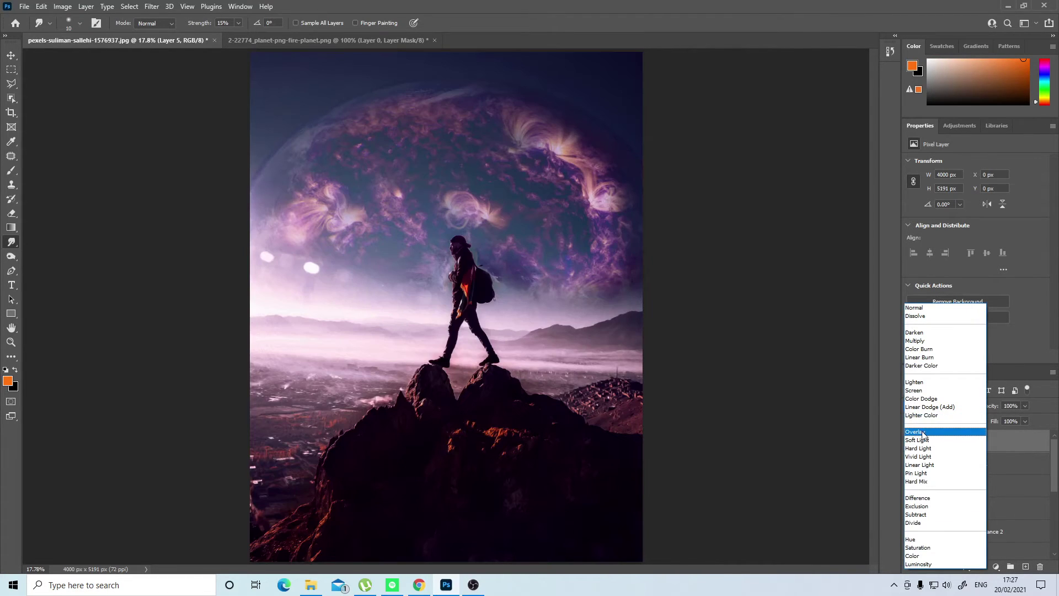
click(922, 434)
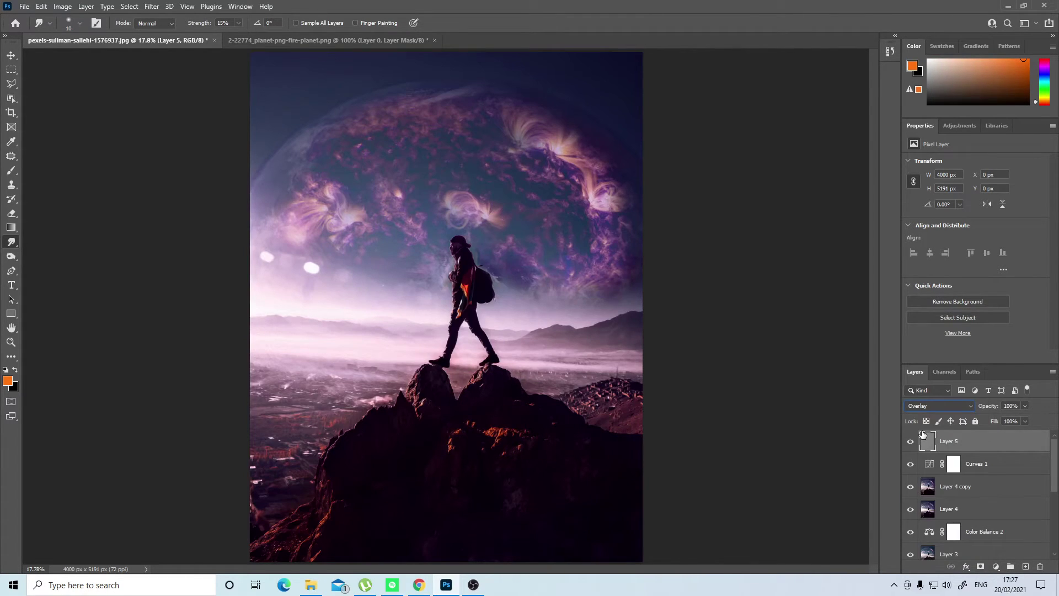
- Resize the image to fit the 11 x 14 in 300 dpi preset
click(57, 11)
click(77, 90)
double_click(607, 217)
click(590, 165)
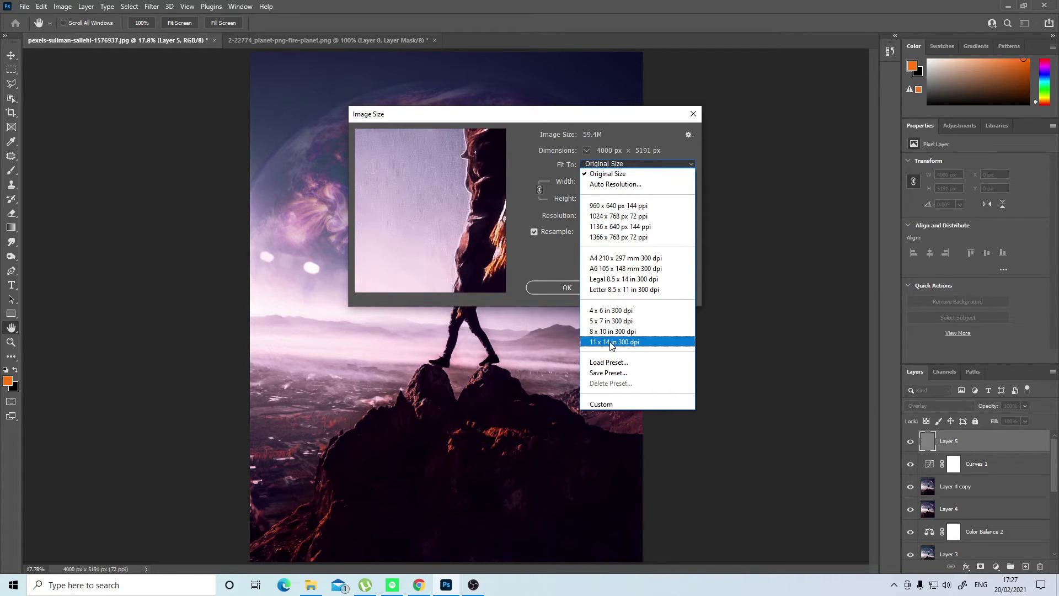
click(610, 342)
click(574, 289)
key(r)
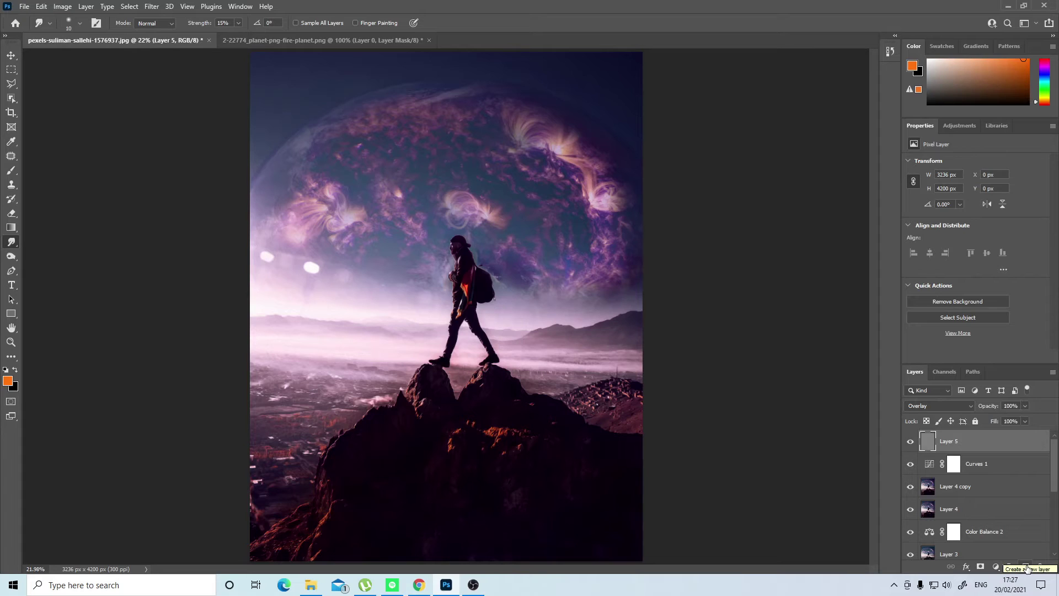
- Create a new layer above Layer 5 and choose a light salmon-pink foreground color for the Brush tool
click(1026, 567)
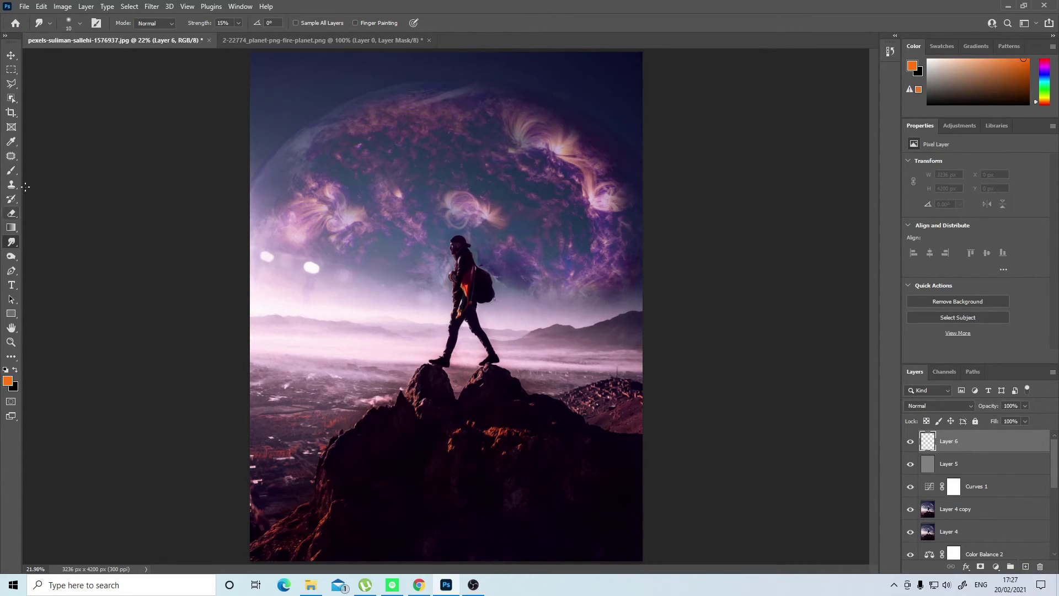
click(11, 170)
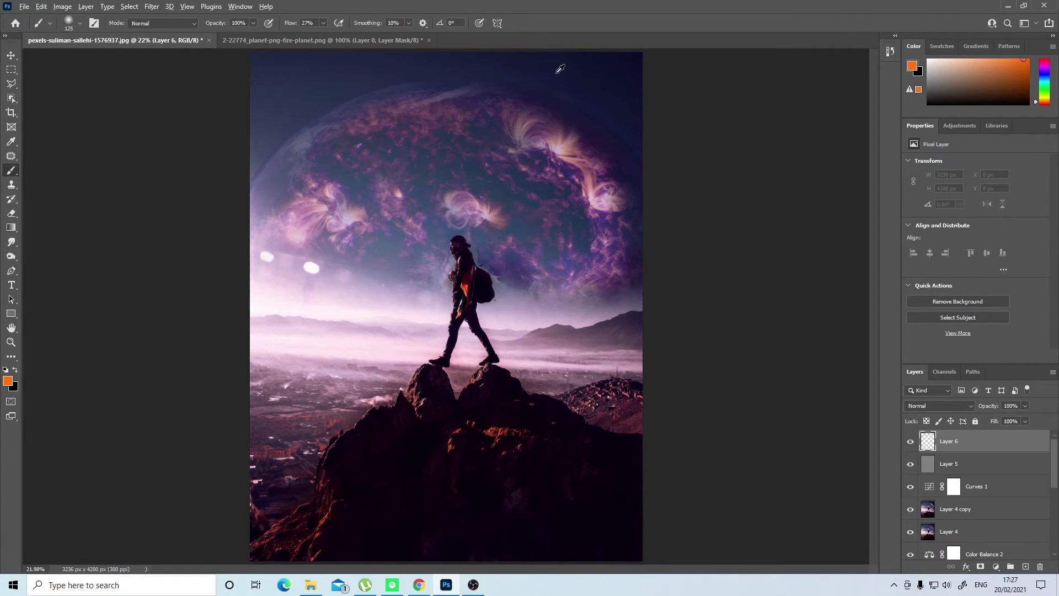
alt+click(517, 124)
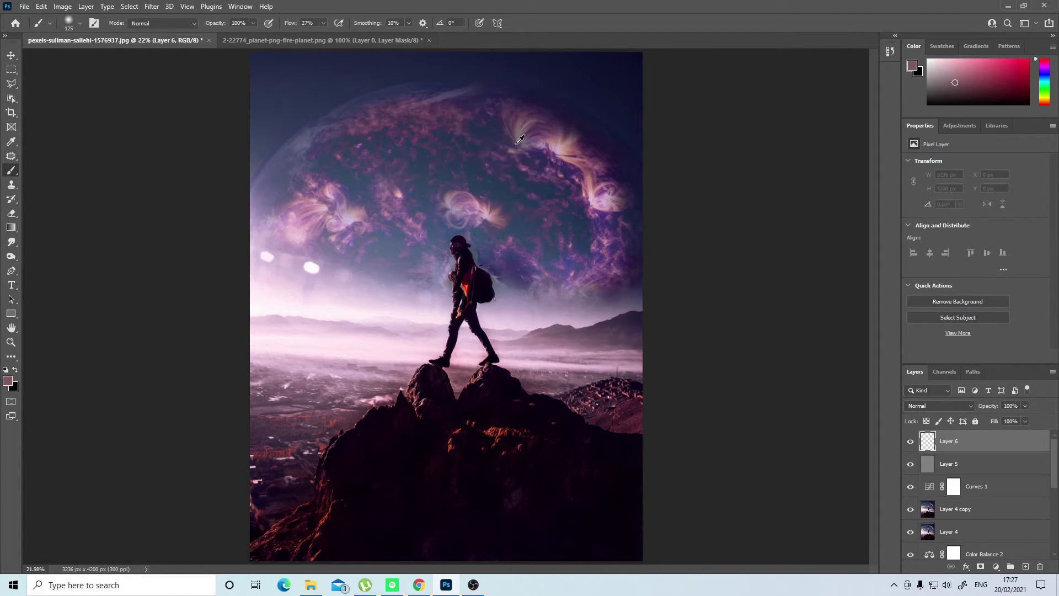
alt+click(558, 153)
alt+click(557, 152)
alt+click(562, 140)
alt+click(562, 140)
key(bracketright)
key(bracketright)
drag(1046, 98, 1046, 105)
click(967, 59)
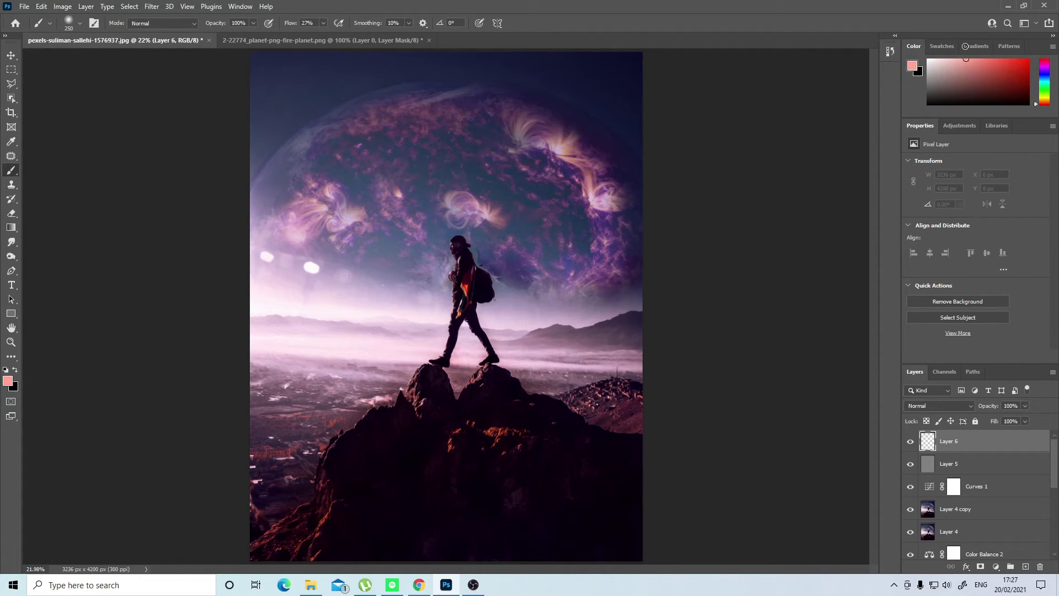
click(977, 58)
- Paint a soft salmon-pink haze down both side edges of the image on Layer 6 with an 1800 px brush at 27% flow
key(bracketright)
key(bracketright)
key(bracketright)
key(bracketright)
key(bracketright)
key(bracketright)
key(bracketright)
key(bracketright)
key(bracketright)
key(bracketright)
key(bracketright)
key(bracketright)
key(bracketright)
drag(593, 83, 556, 531)
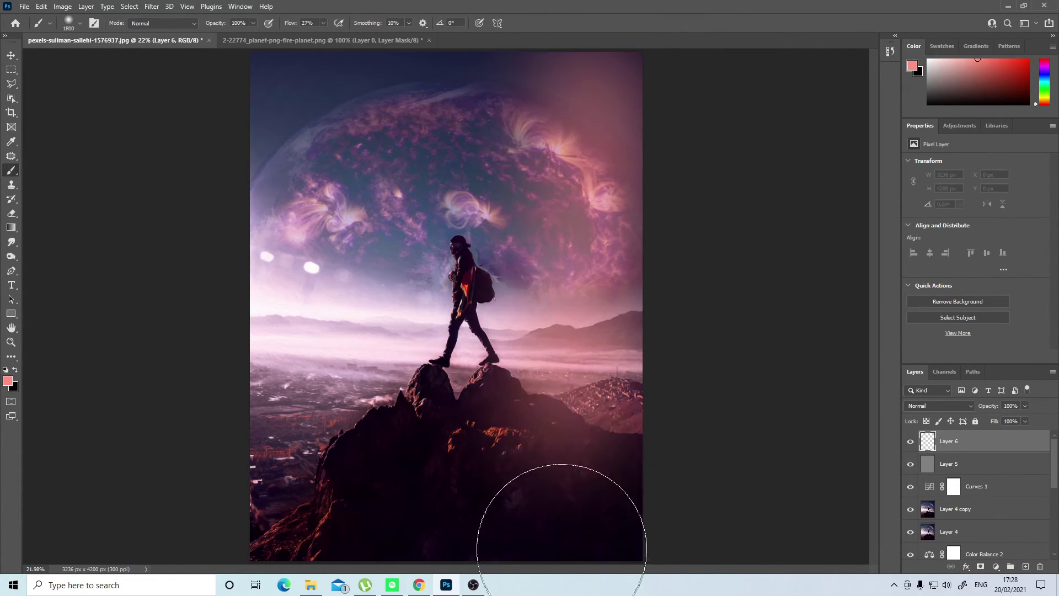
drag(255, 71, 236, 563)
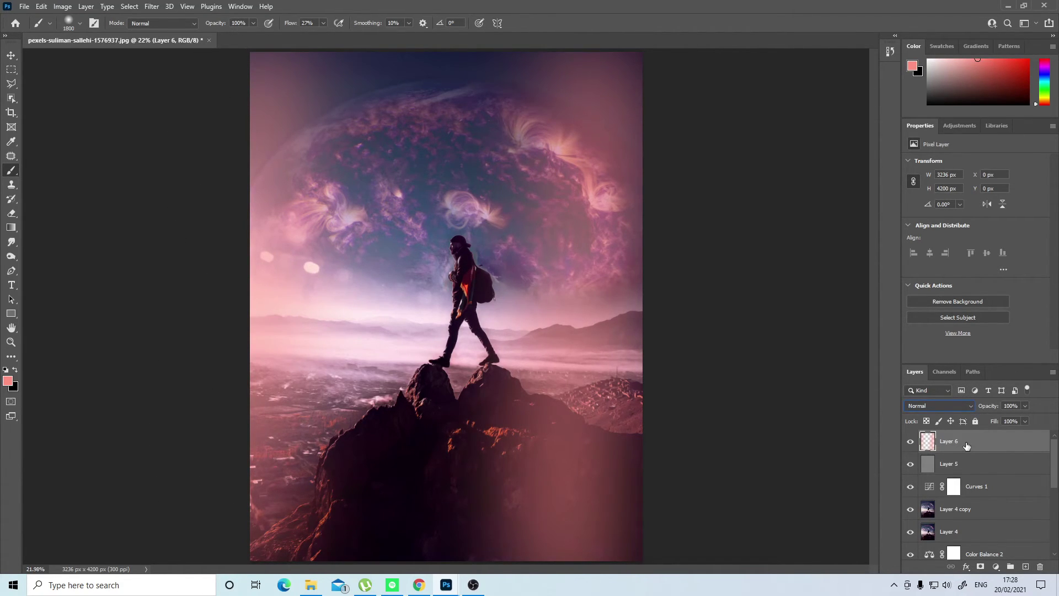
- Stretch the salmon-pink haze on Layer 6 horizontally past both sides of the canvas to about 4527 px wide
key(ctrl+t)
drag(642, 305, 752, 320)
drag(231, 305, 206, 306)
click(546, 22)
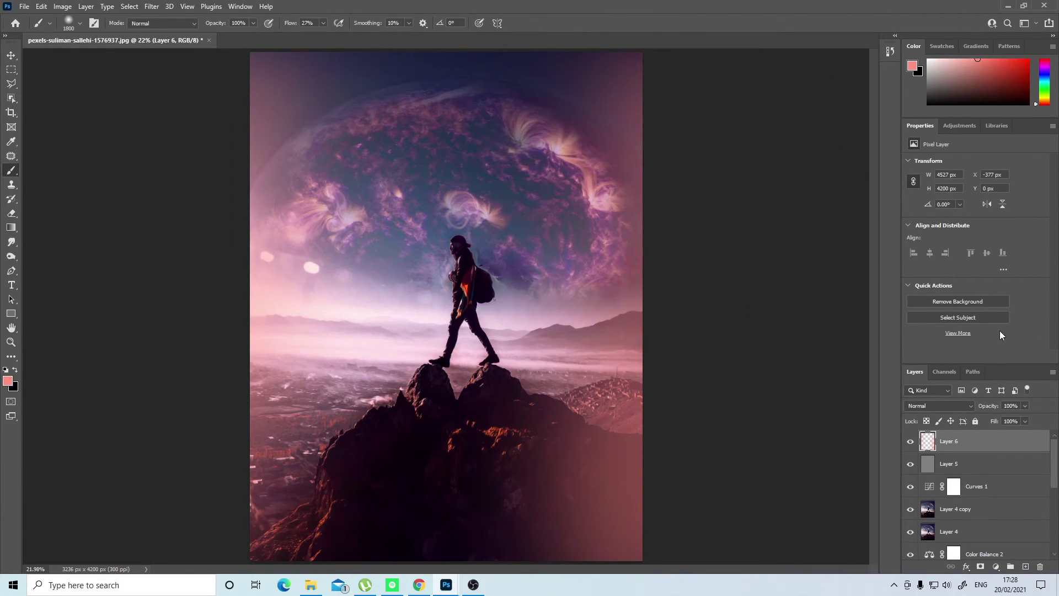
- Add a mask to Layer 6, paint black over the image's central area, and set the layer's blending mode to Subtract
click(980, 566)
key(d)
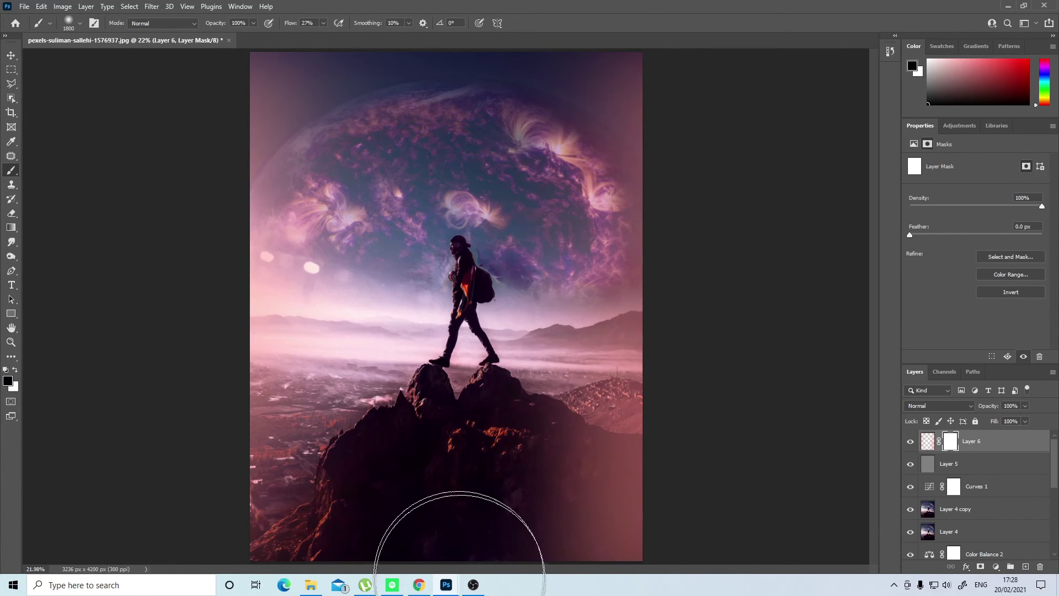
mouse_move(496, 160)
mouse_down()
mouse_move(514, 107)
mouse_move(503, 172)
mouse_move(506, 526)
mouse_move(502, 424)
mouse_move(498, 531)
mouse_move(437, 525)
mouse_move(386, 448)
mouse_move(355, 283)
mouse_move(354, 154)
mouse_move(369, 82)
mouse_move(347, 279)
mouse_move(373, 568)
mouse_move(432, 530)
mouse_move(414, 432)
mouse_move(381, 434)
mouse_up()
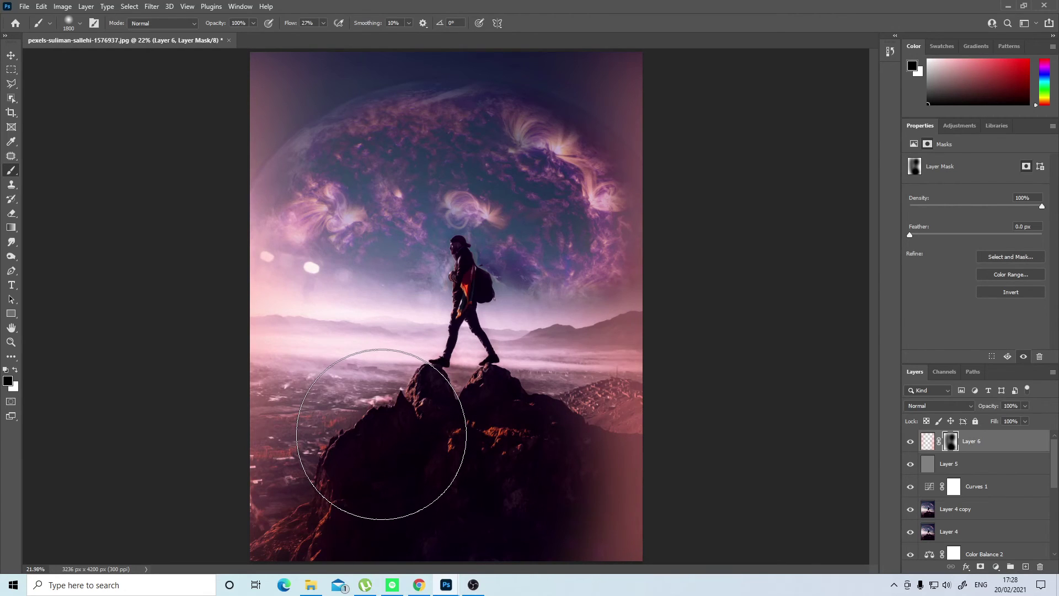
click(938, 406)
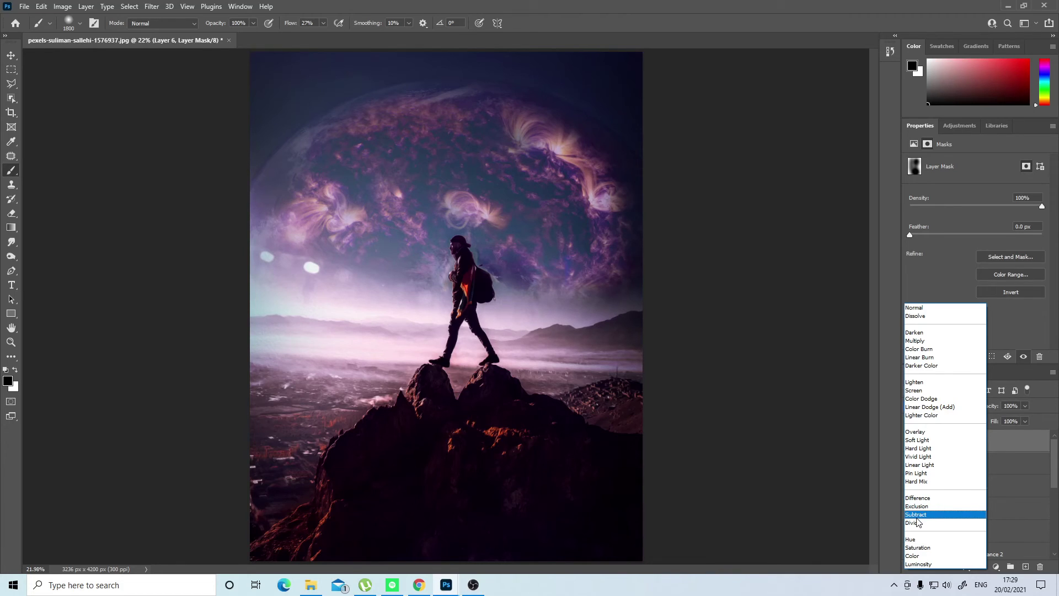
click(916, 518)
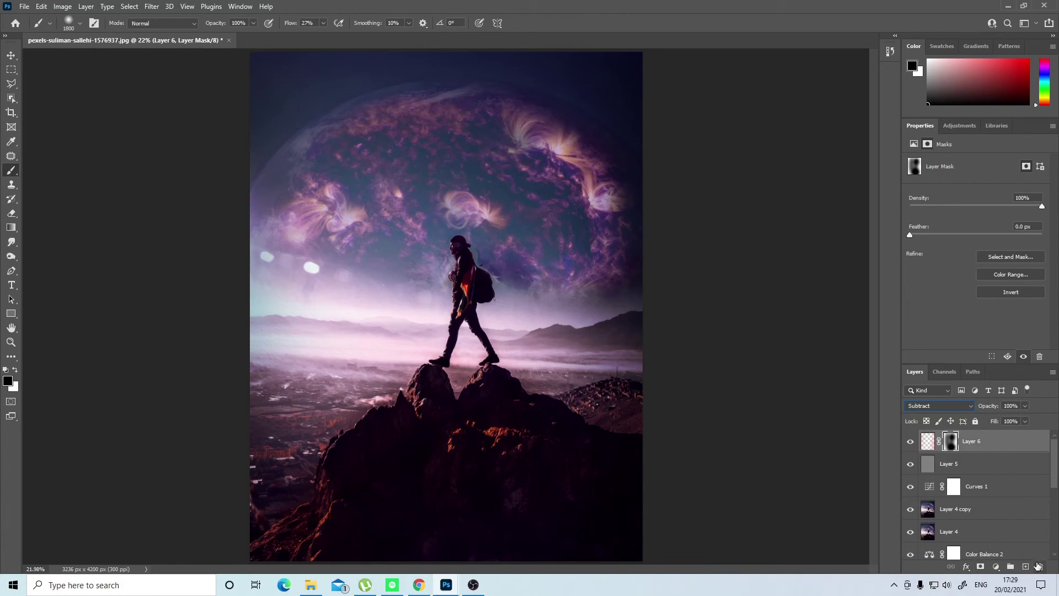
- Paint a light violet haze down both side edges on a new layer above Layer 6 and blend it with Overlay
click(1025, 567)
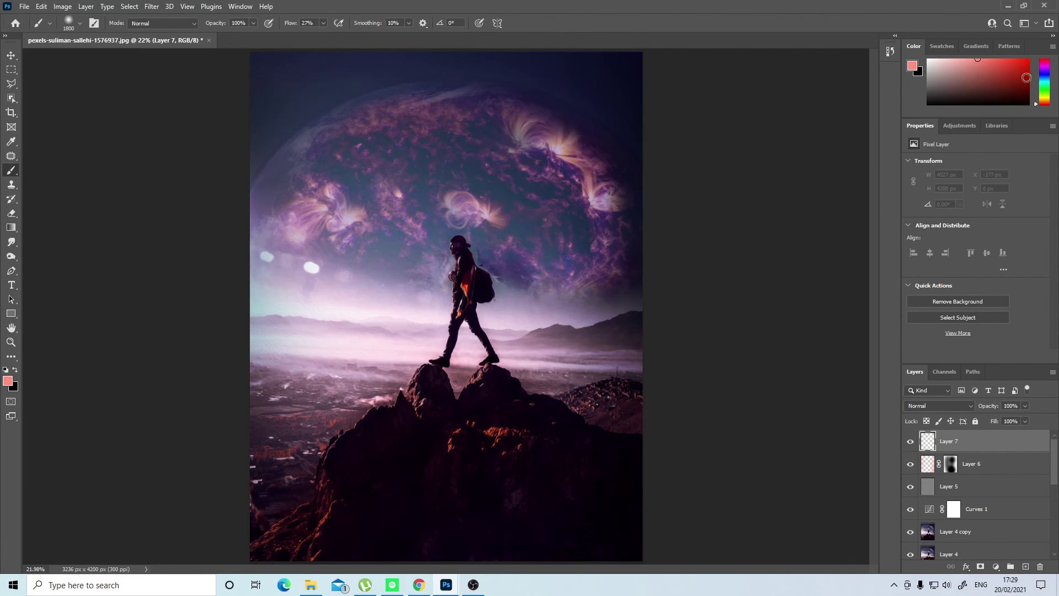
click(1044, 67)
mouse_move(568, 59)
mouse_down()
mouse_move(608, 76)
mouse_move(605, 302)
mouse_move(642, 570)
mouse_up()
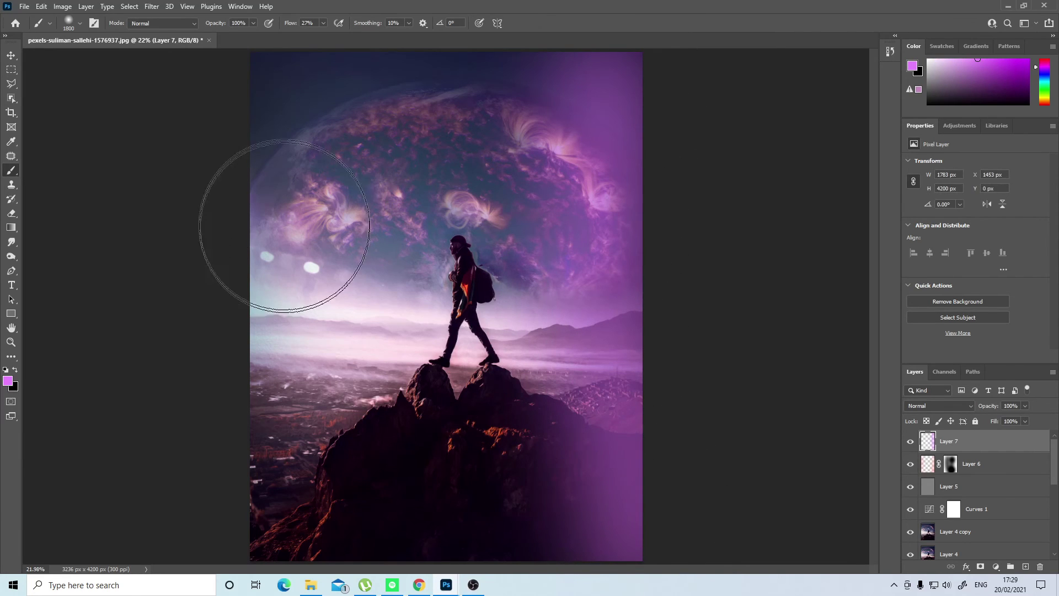
mouse_move(266, 70)
mouse_down()
mouse_move(255, 160)
mouse_move(256, 579)
mouse_up()
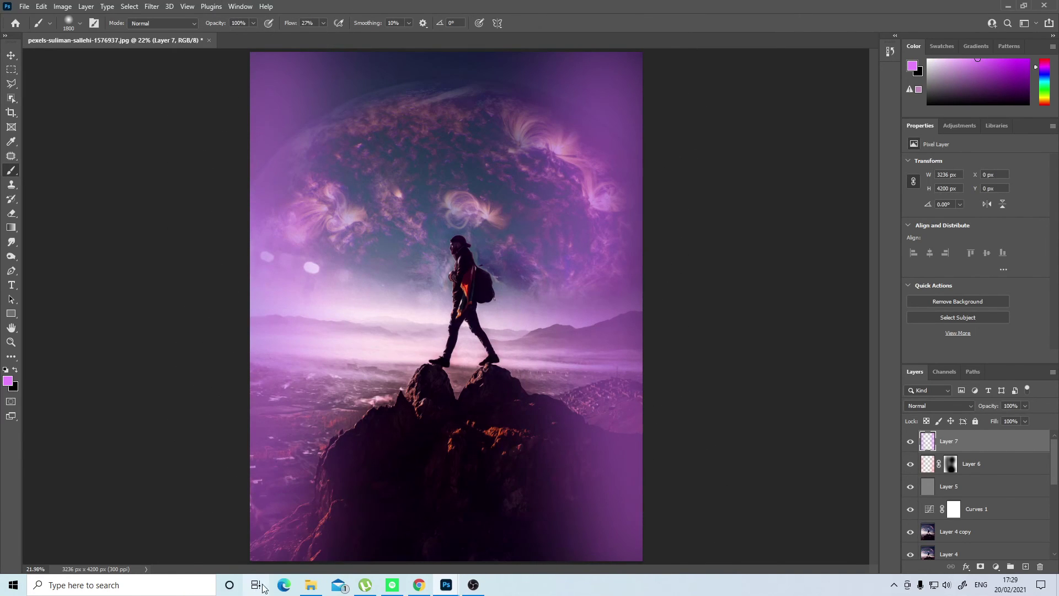
click(951, 405)
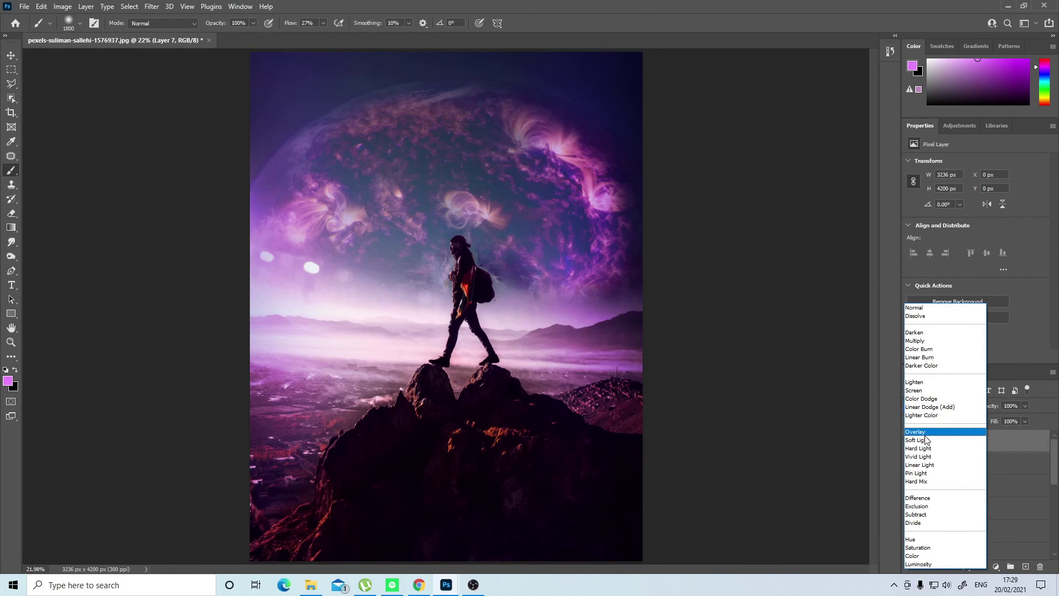
click(925, 435)
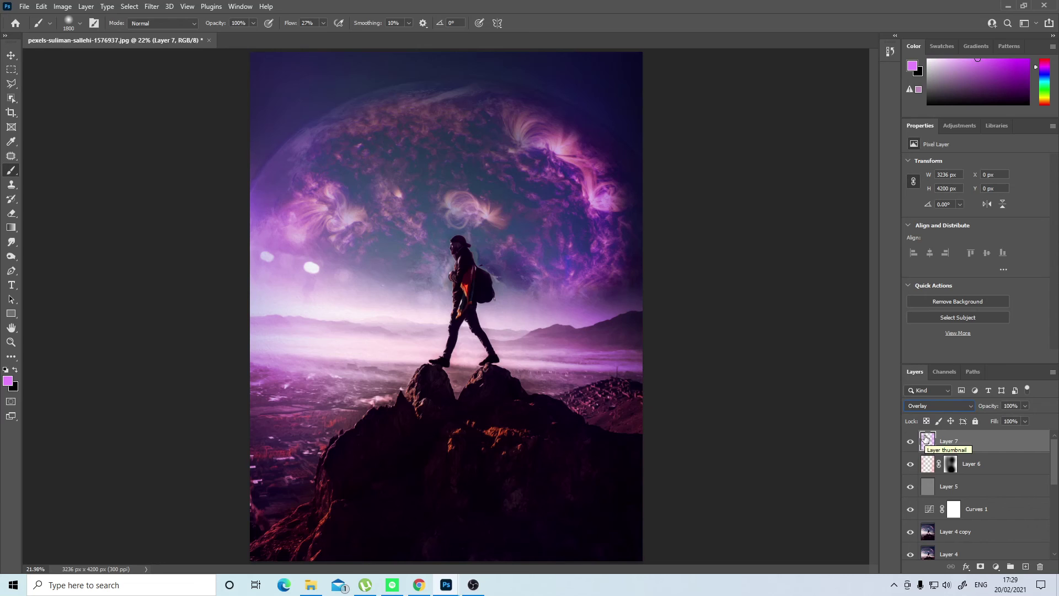
- Soften the violet haze on Layer 7 with a Gaussian Blur of 3.5 px radius
click(151, 6)
mouse_move(225, 150)
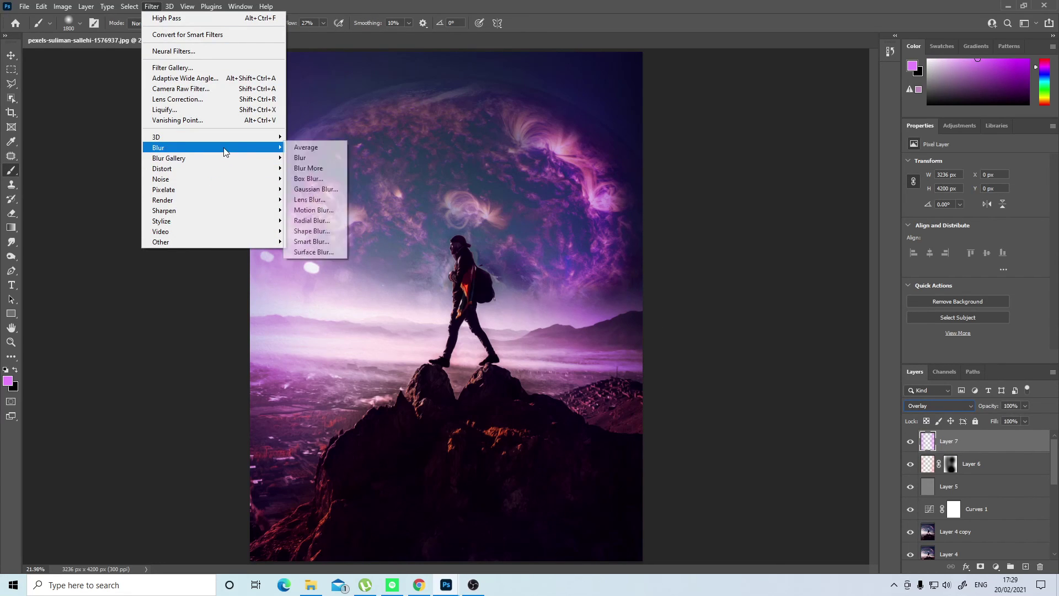
click(340, 190)
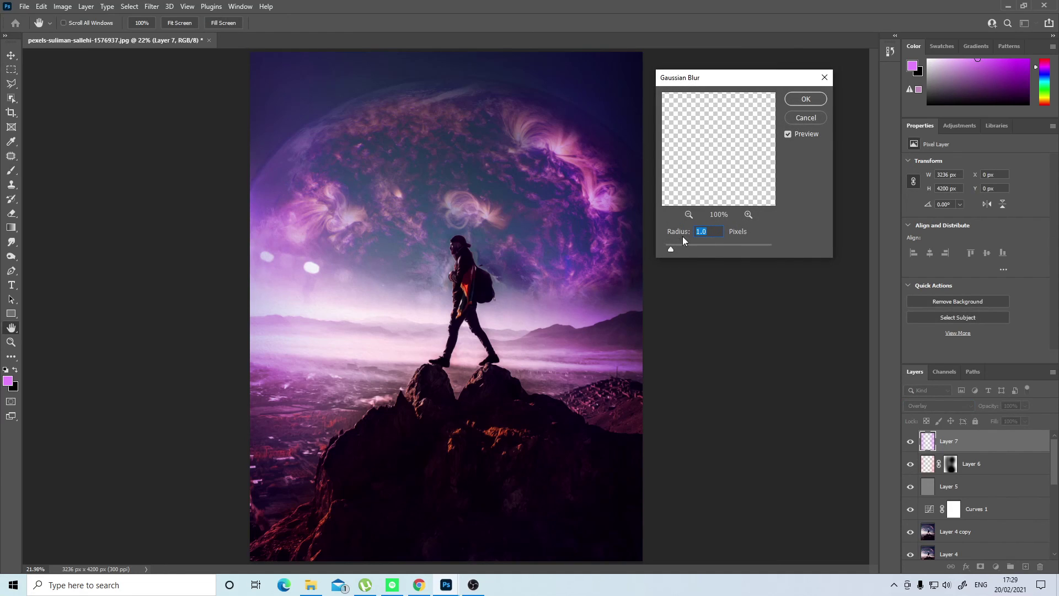
click(689, 213)
click(688, 214)
click(688, 214)
click(688, 214)
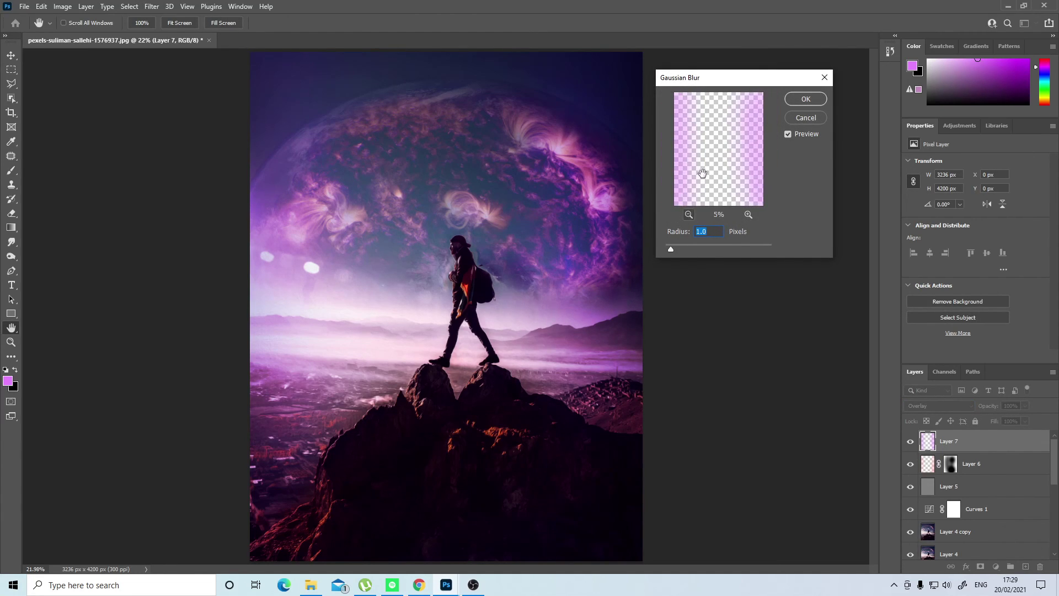
click(748, 214)
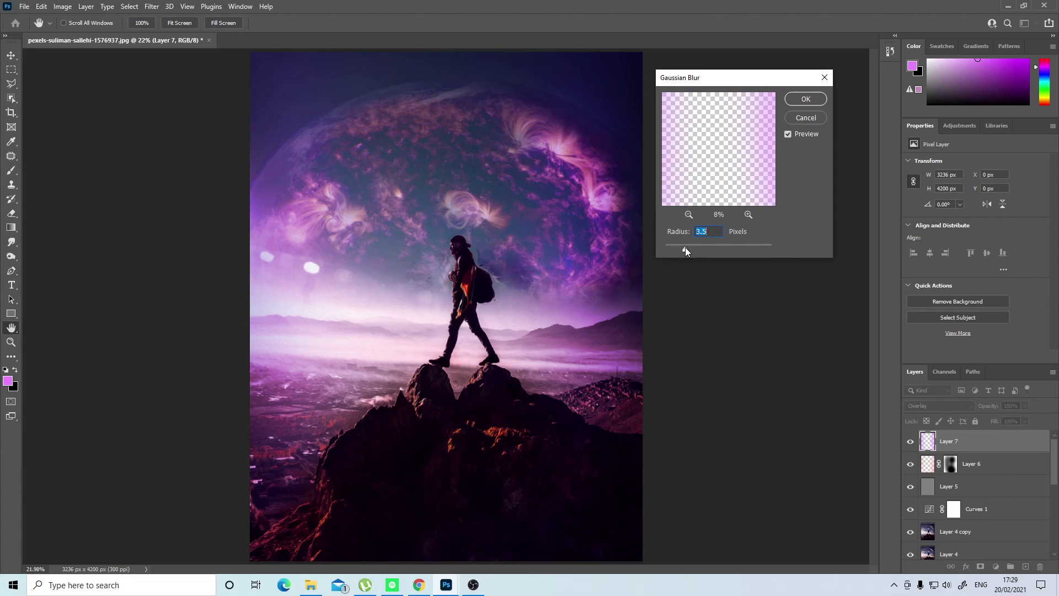
click(806, 99)
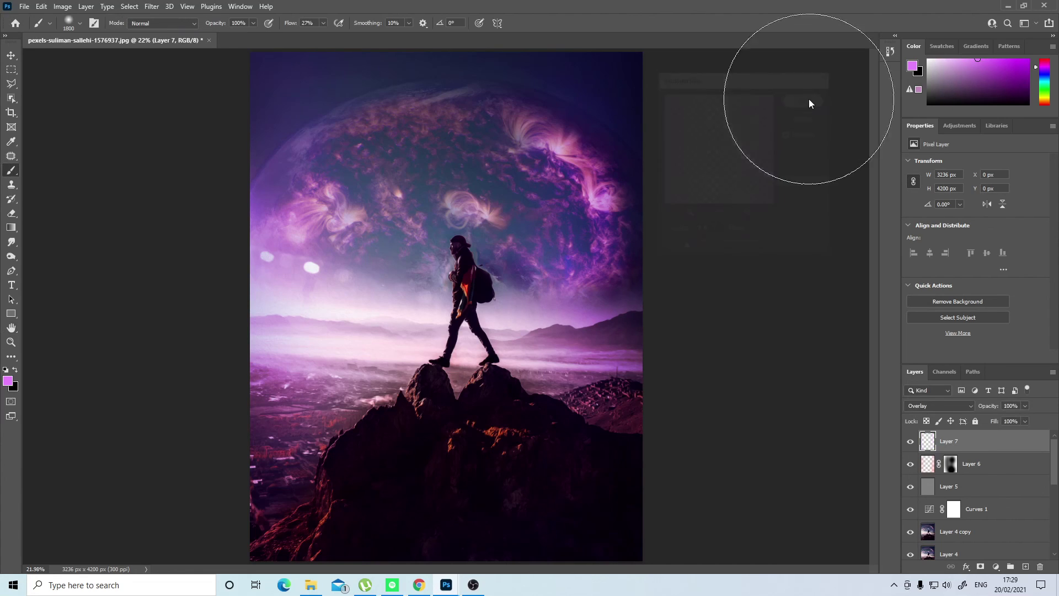